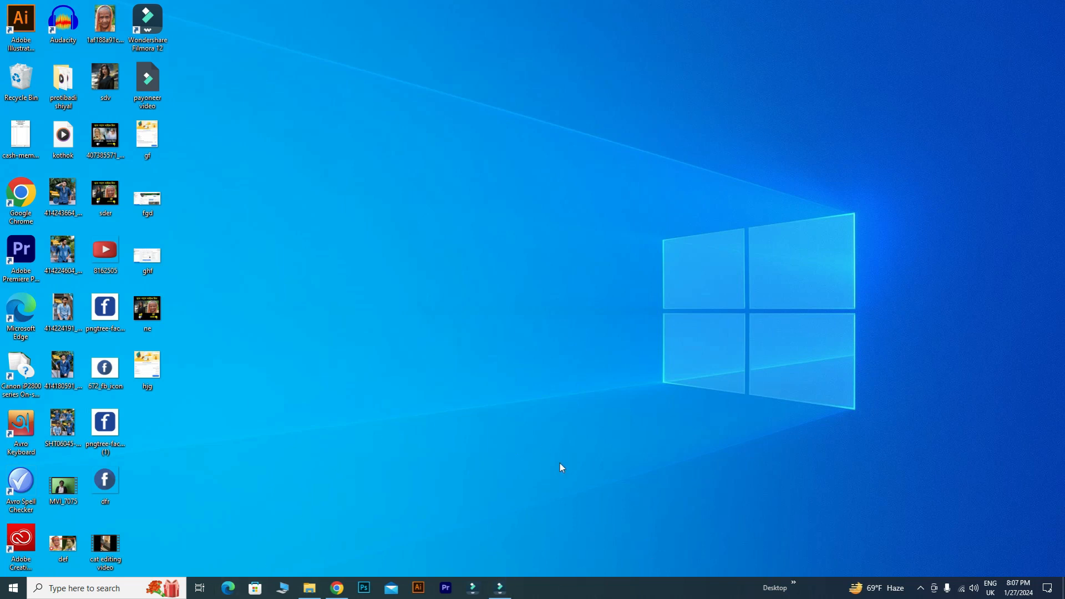
right_click(480, 301)
click(536, 333)
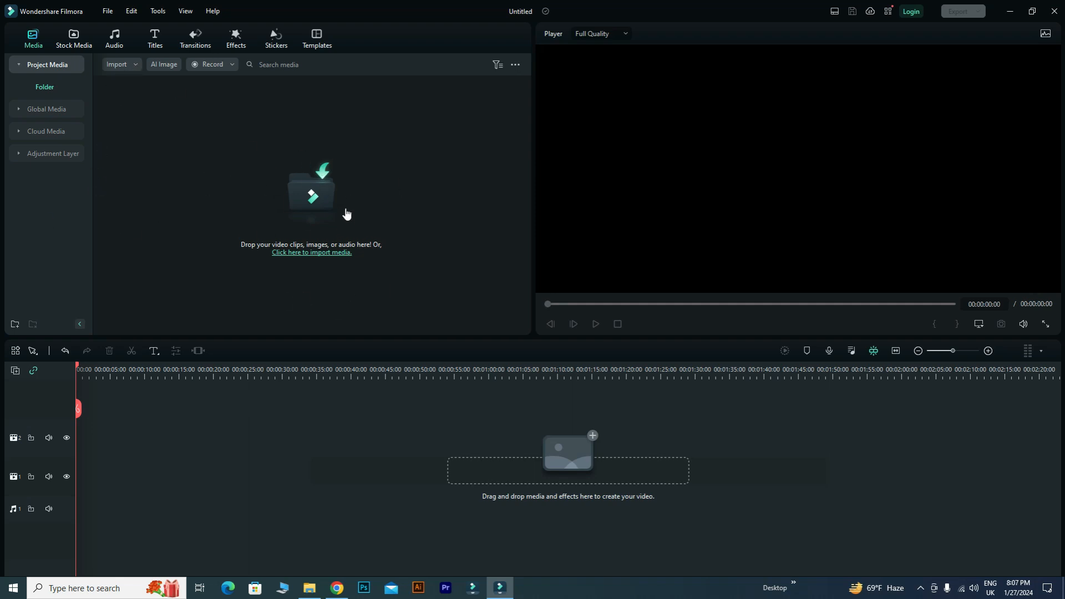
- Import the DJI_0791 video from the 100MEDIA folder on New Volume (F:) into the project media
click(133, 82)
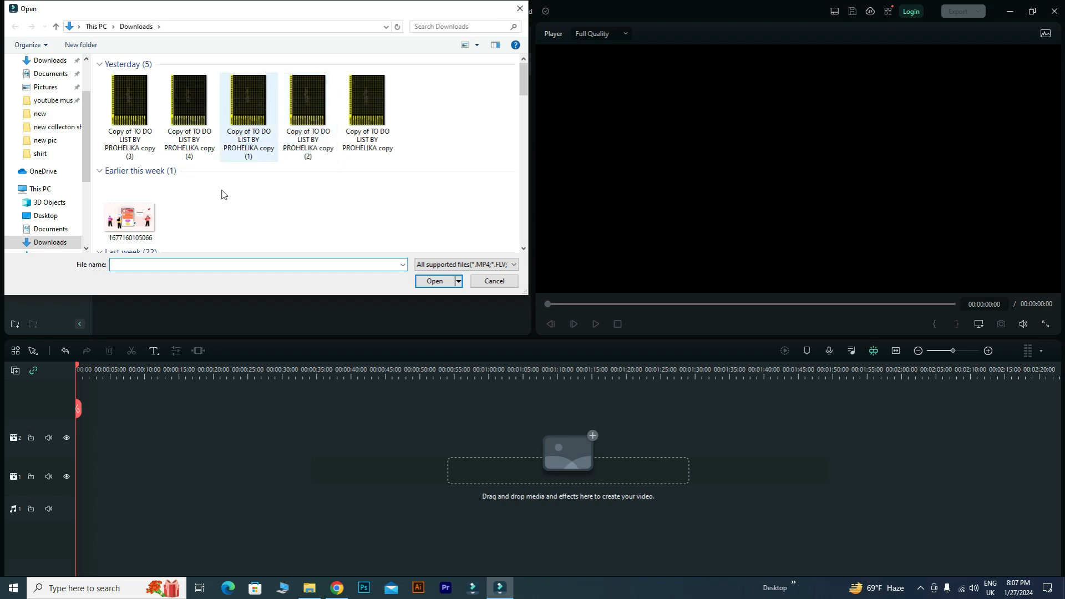
scroll(86, 171, down, 2)
scroll(86, 172, down, 2)
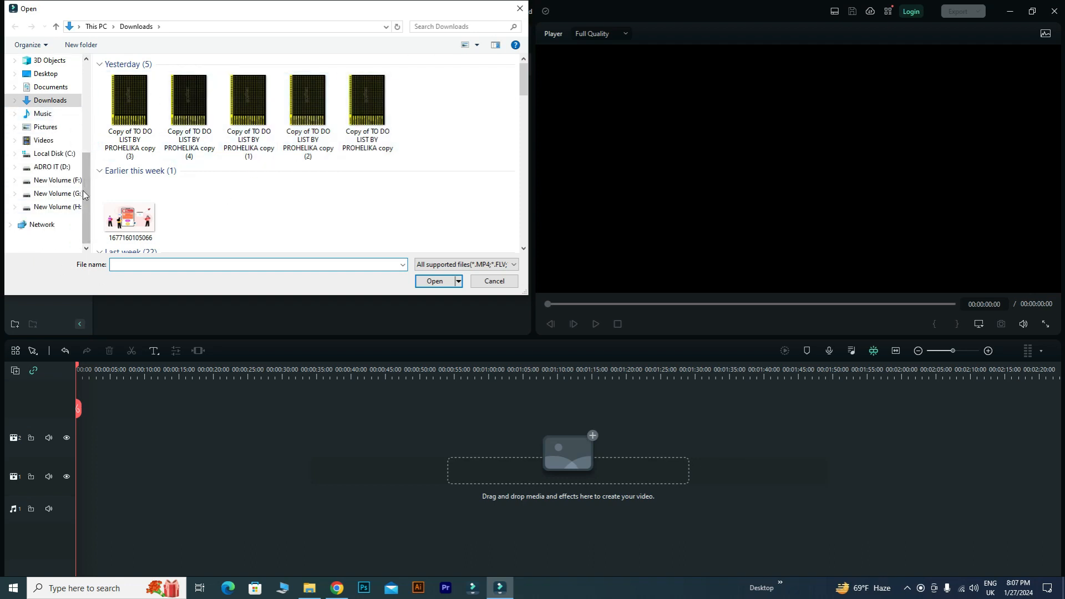
click(51, 193)
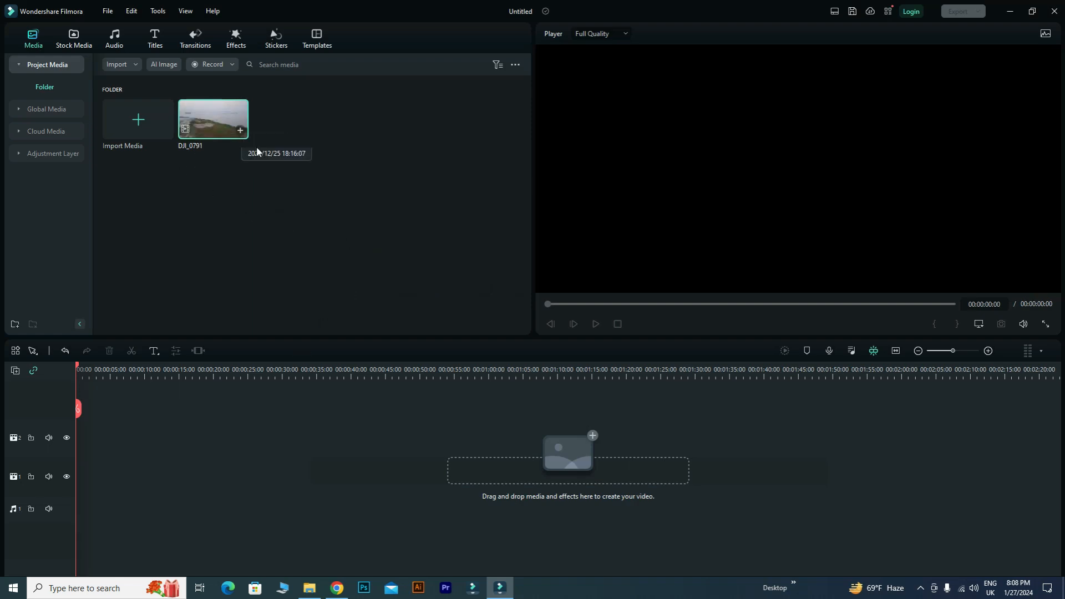
click(139, 120)
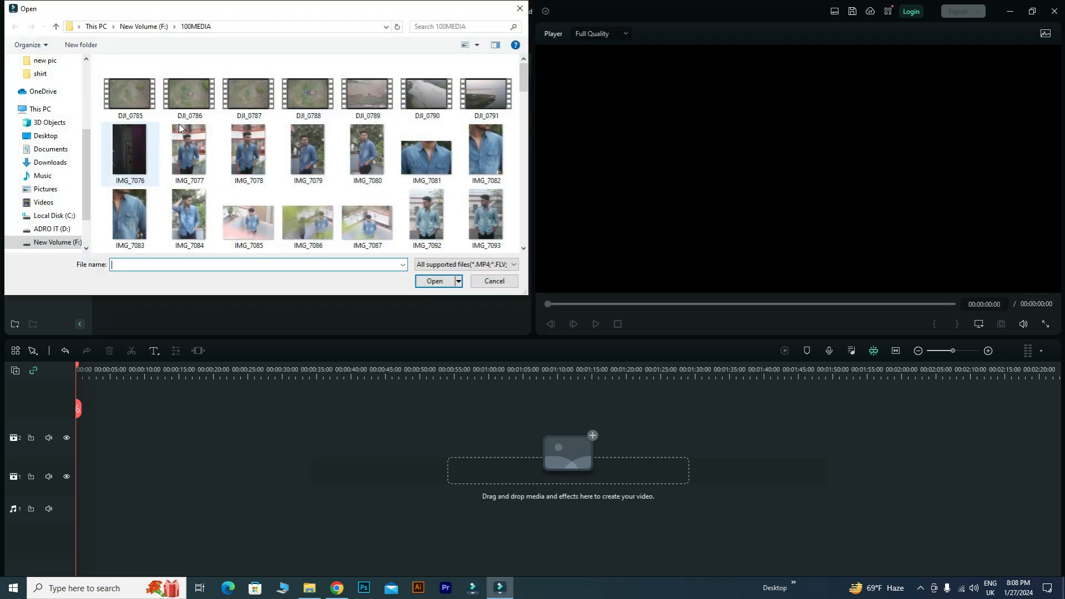
click(512, 10)
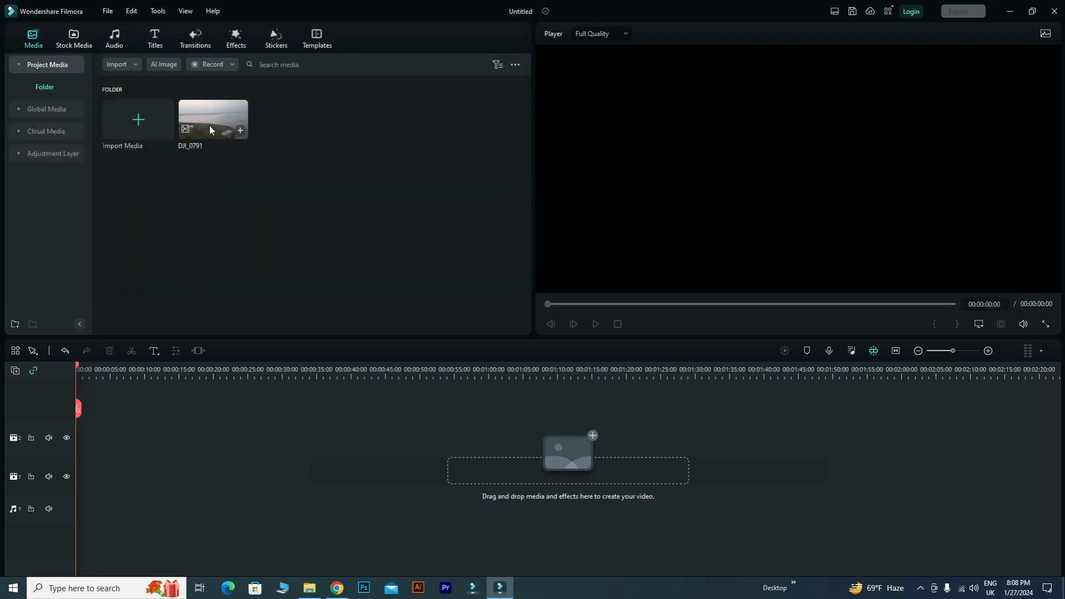
- Place the DJI_0791 clip at the start of video track 2 and play back its opening seconds
drag(214, 121, 82, 452)
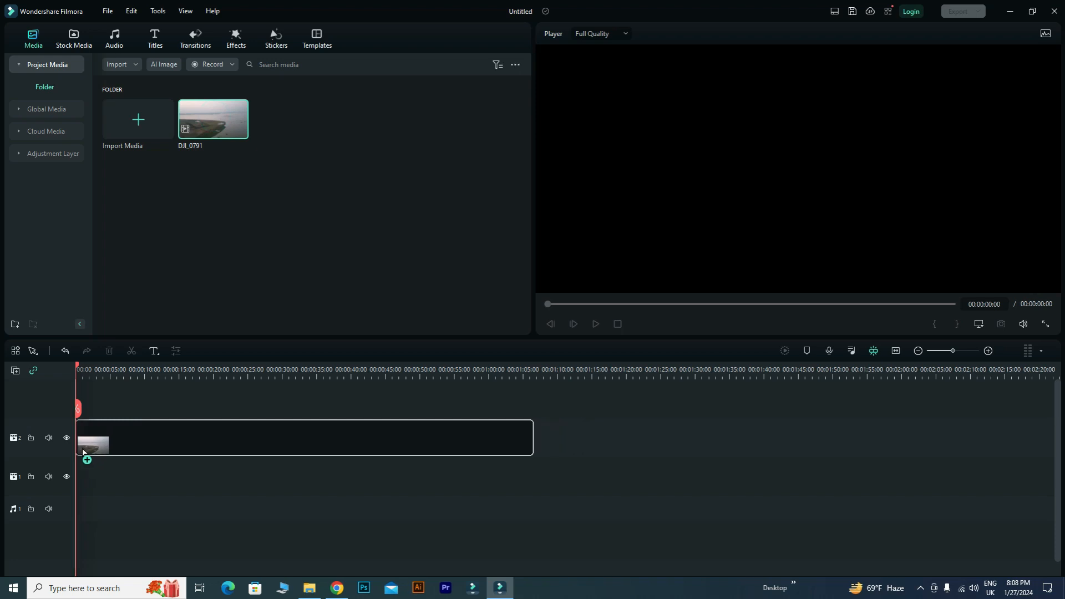
drag(82, 452, 58, 451)
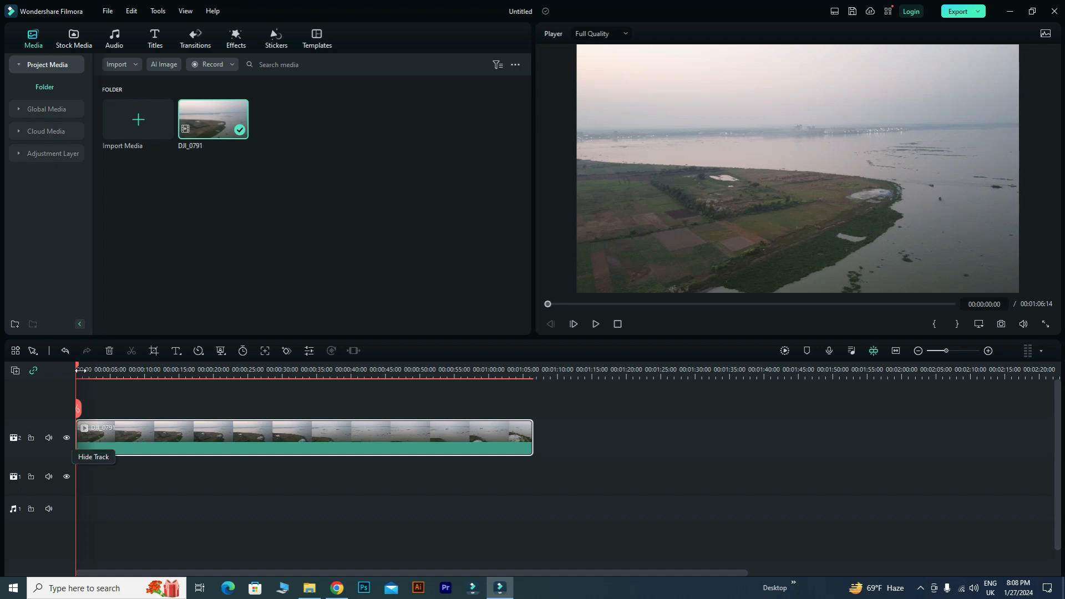
drag(77, 369, 25, 403)
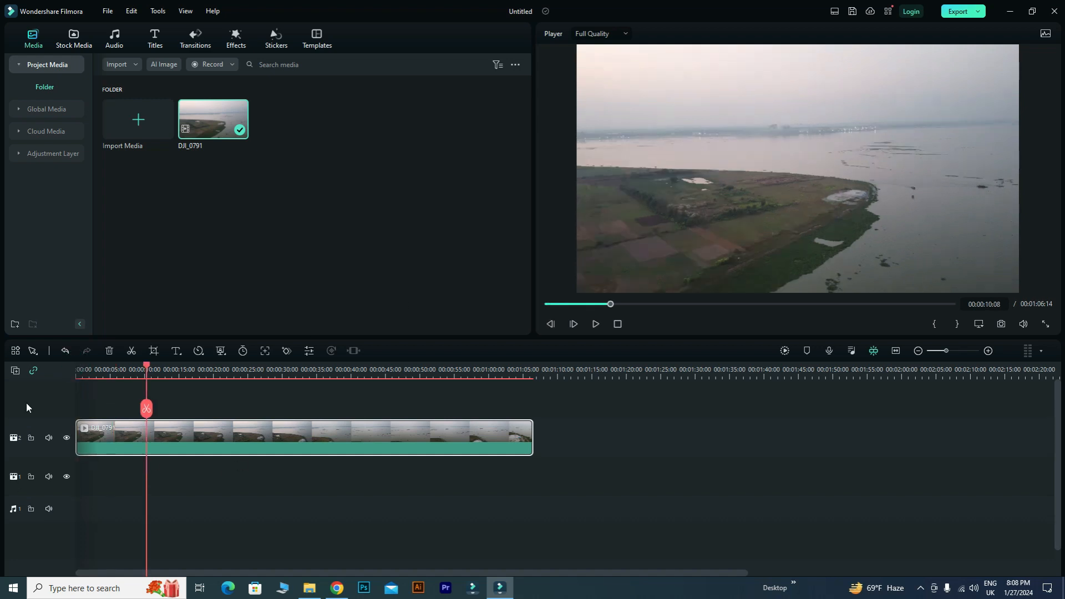
click(599, 326)
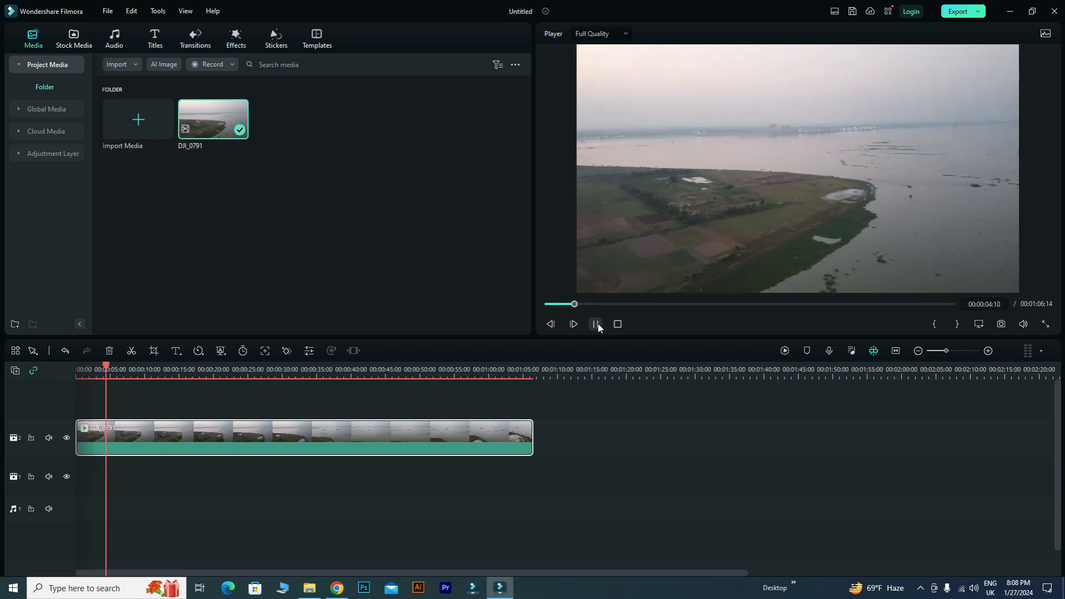
click(597, 324)
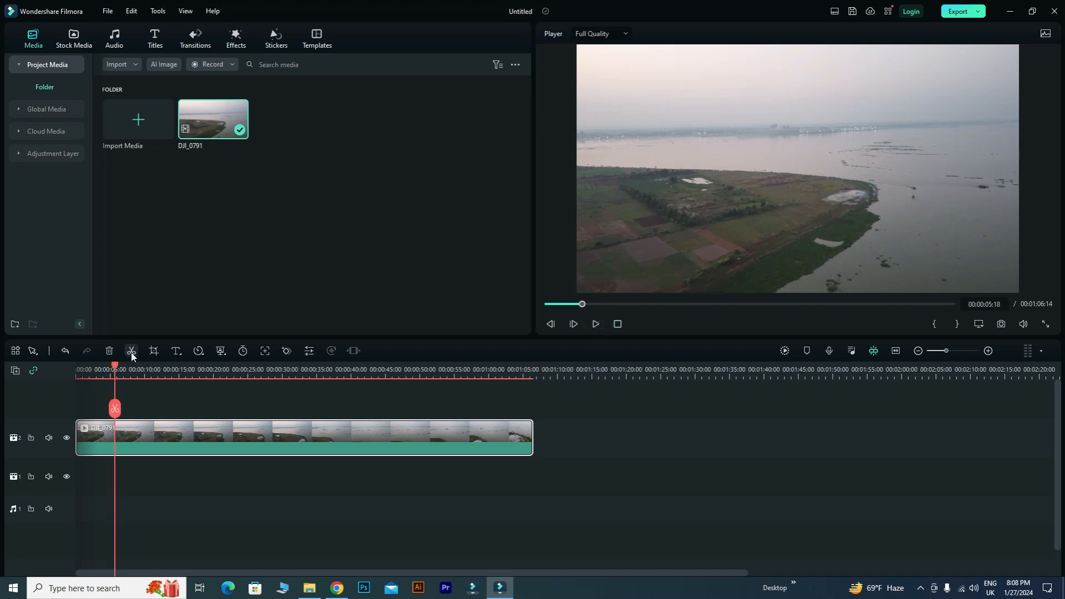
- Split the DJI_0791 clip at 00:00:11:13 and 00:00:17:12 and delete the section between the two cuts
drag(114, 371, 156, 411)
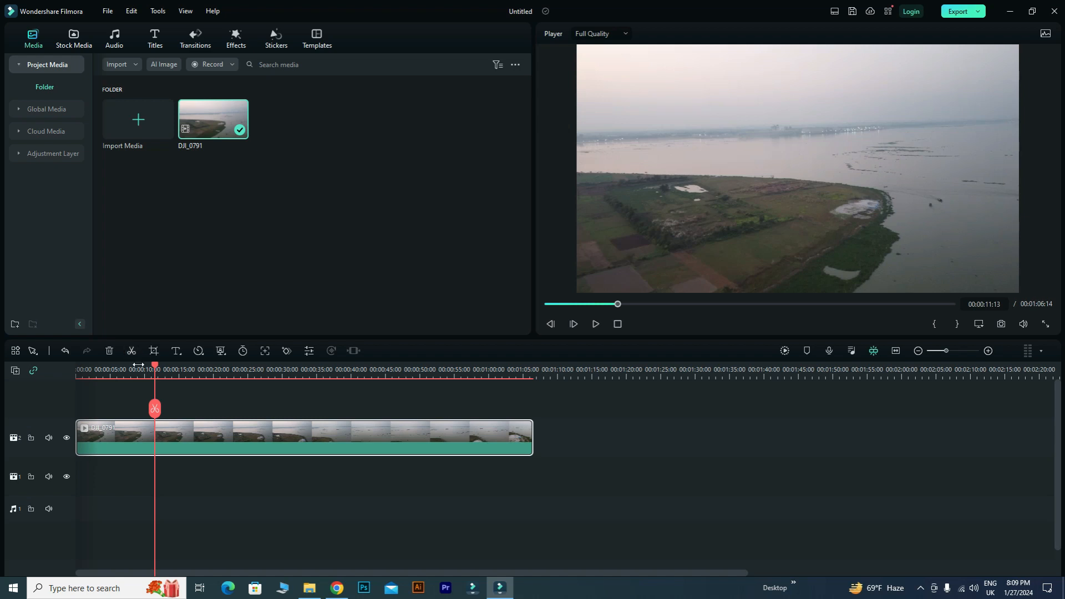
click(135, 354)
drag(152, 365, 192, 370)
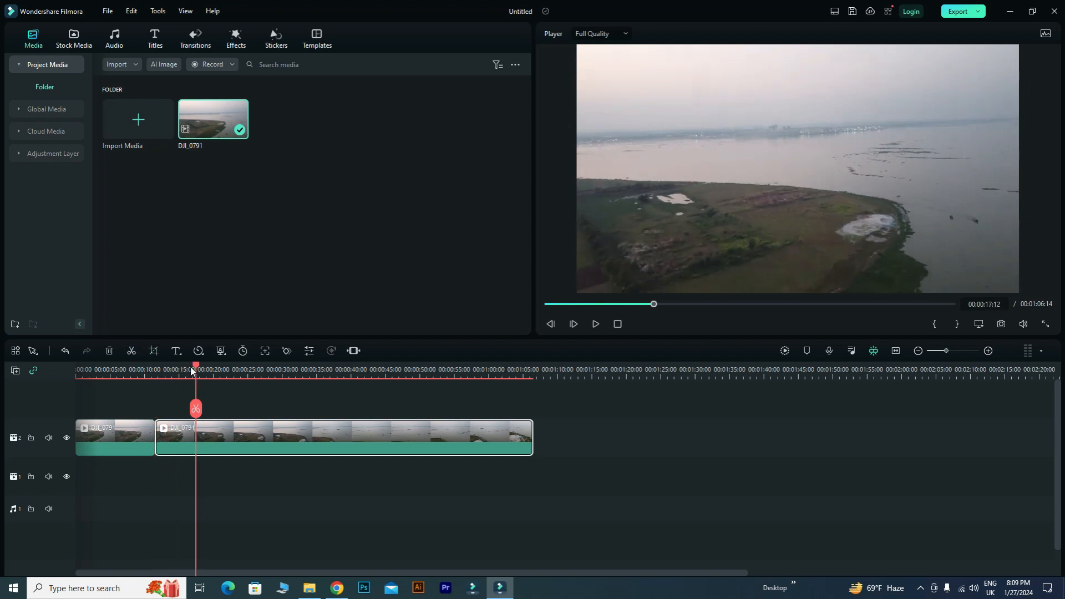
click(133, 351)
click(174, 445)
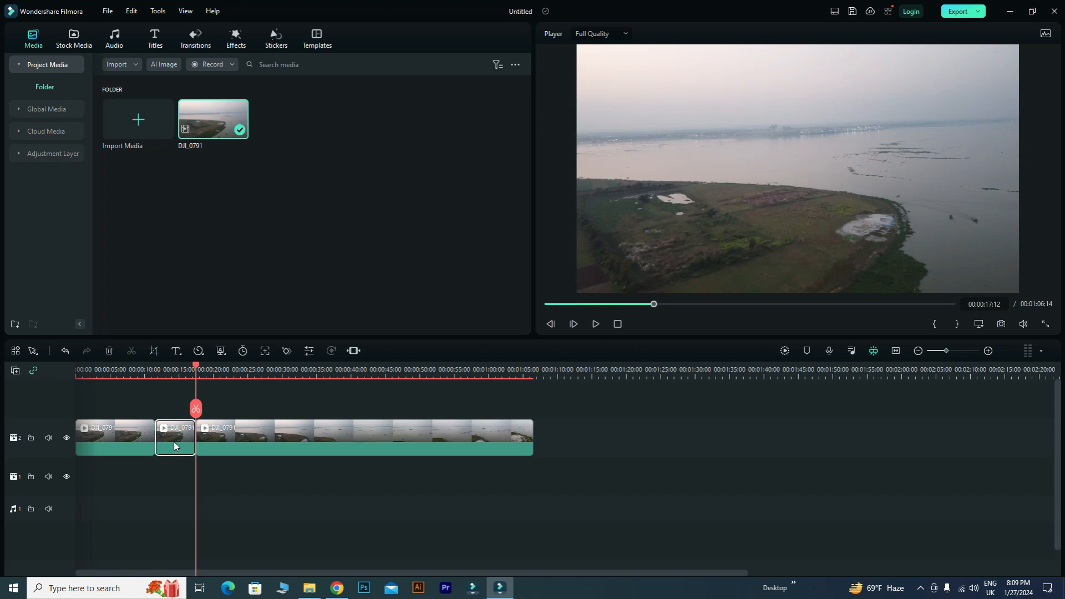
key(Delete)
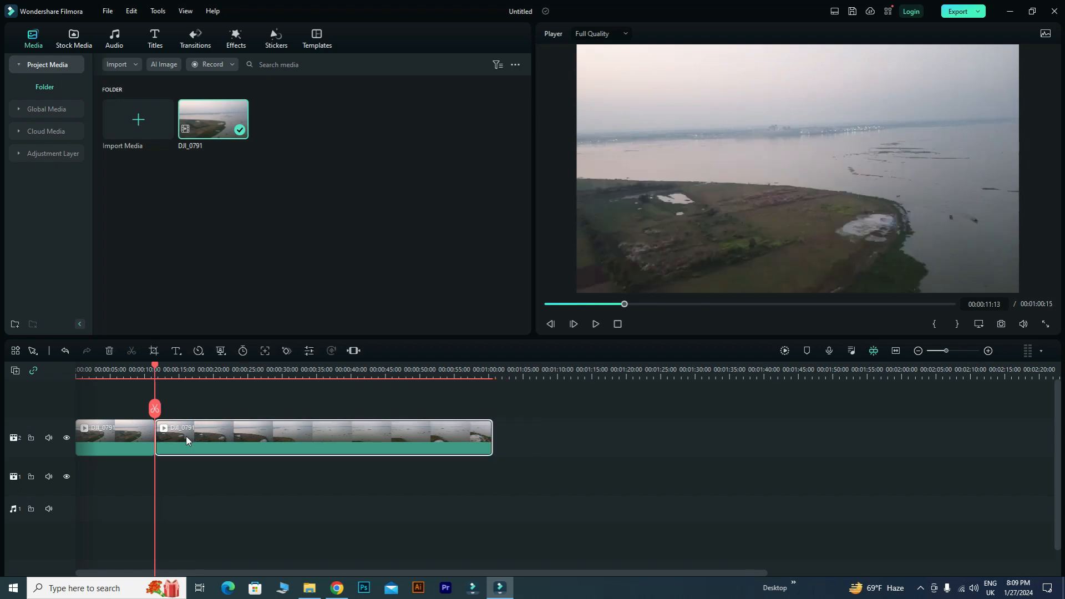
- Move the second clip about 20 seconds later on its track and remove the resulting gap with Ripple Delete
drag(185, 436, 318, 433)
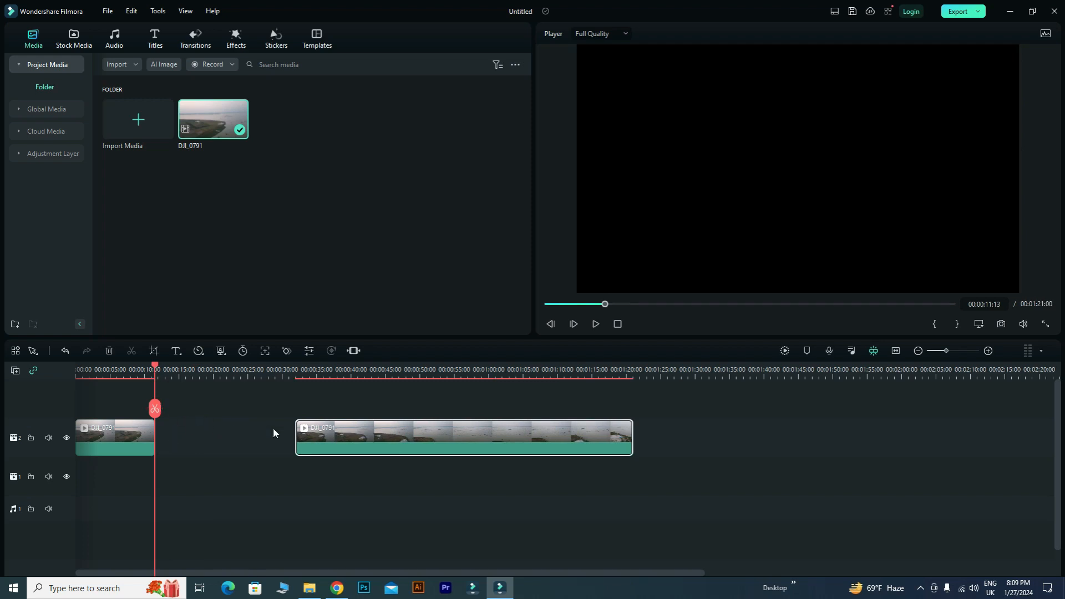
click(212, 431)
right_click(212, 432)
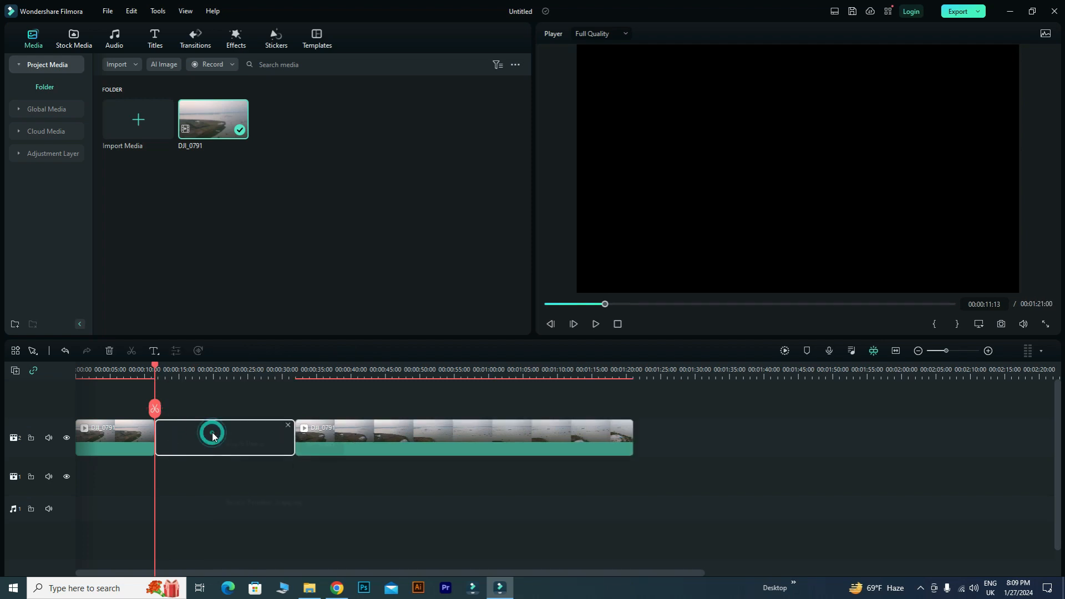
click(405, 510)
click(201, 436)
right_click(220, 431)
click(191, 485)
click(191, 482)
right_click(201, 439)
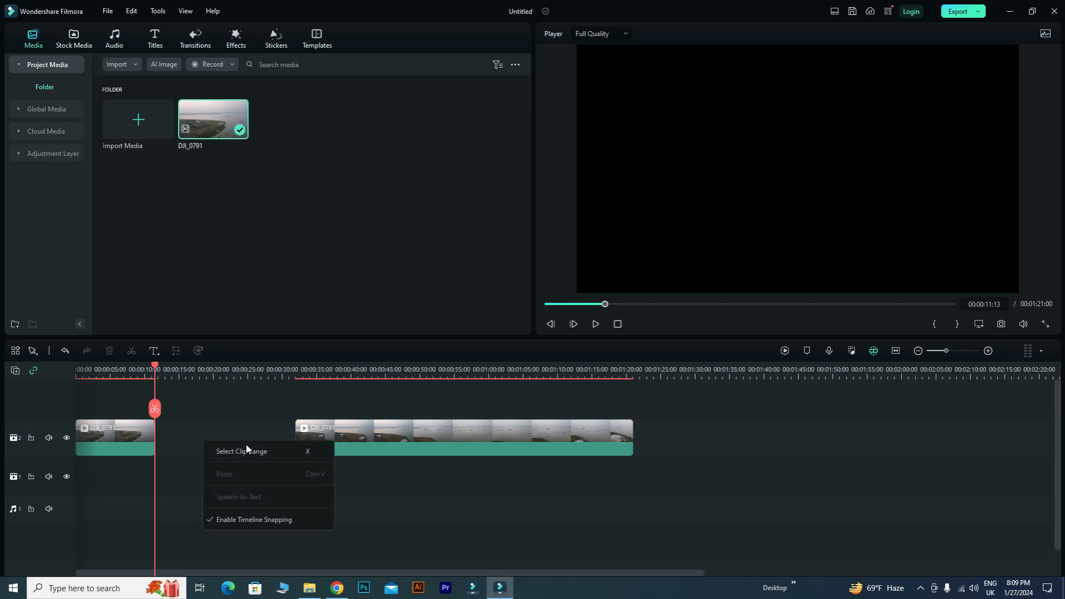
click(171, 424)
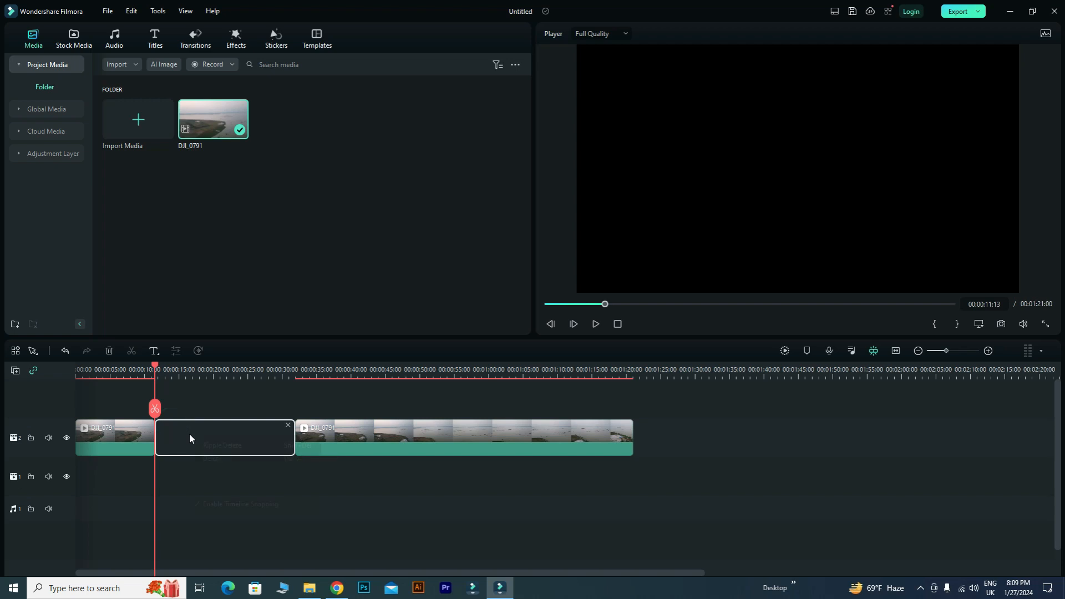
right_click(189, 434)
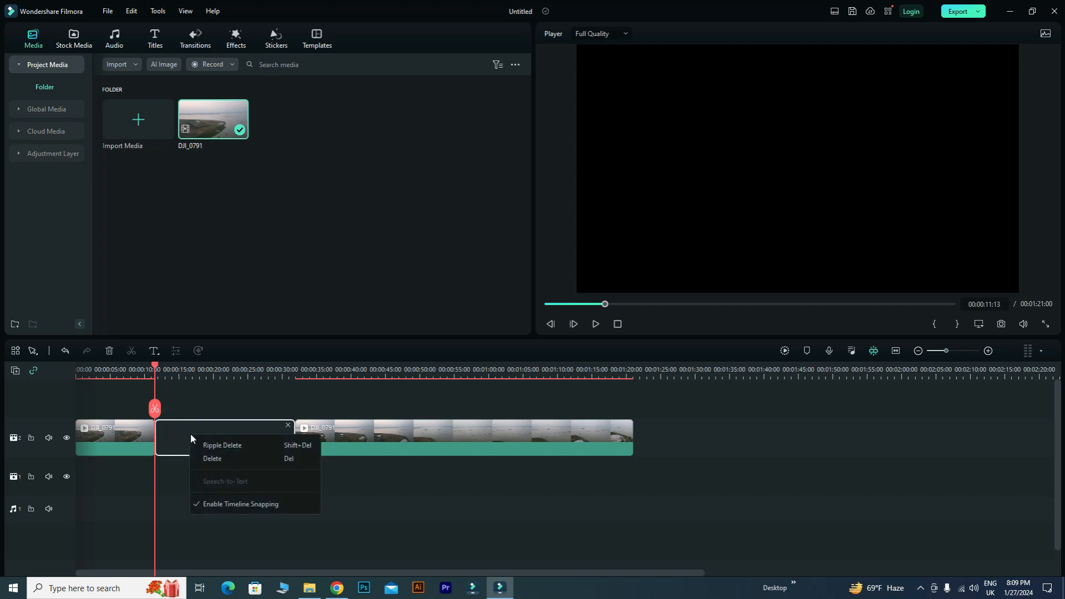
click(250, 446)
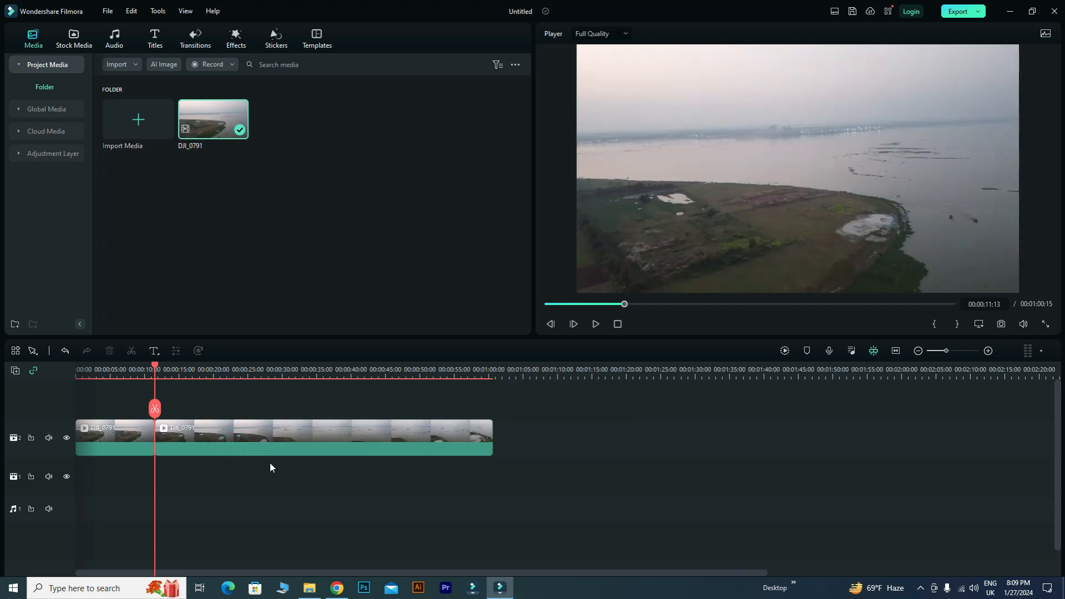
- Move the playhead to 00:00:09:23 and open Color Match for the first clip
drag(155, 367, 31, 393)
drag(100, 399, 125, 398)
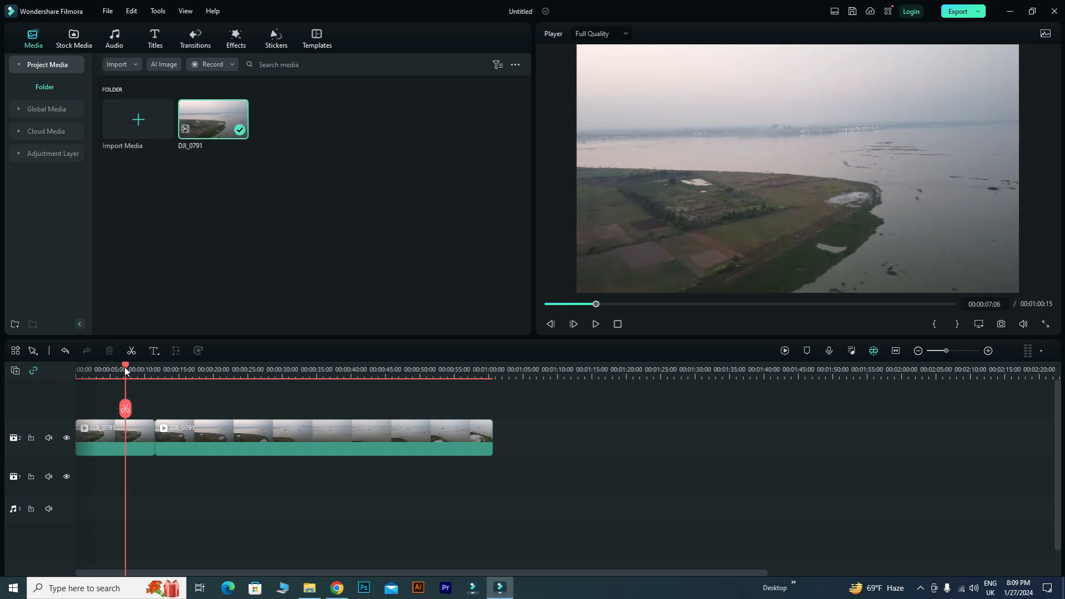
drag(159, 369, 144, 431)
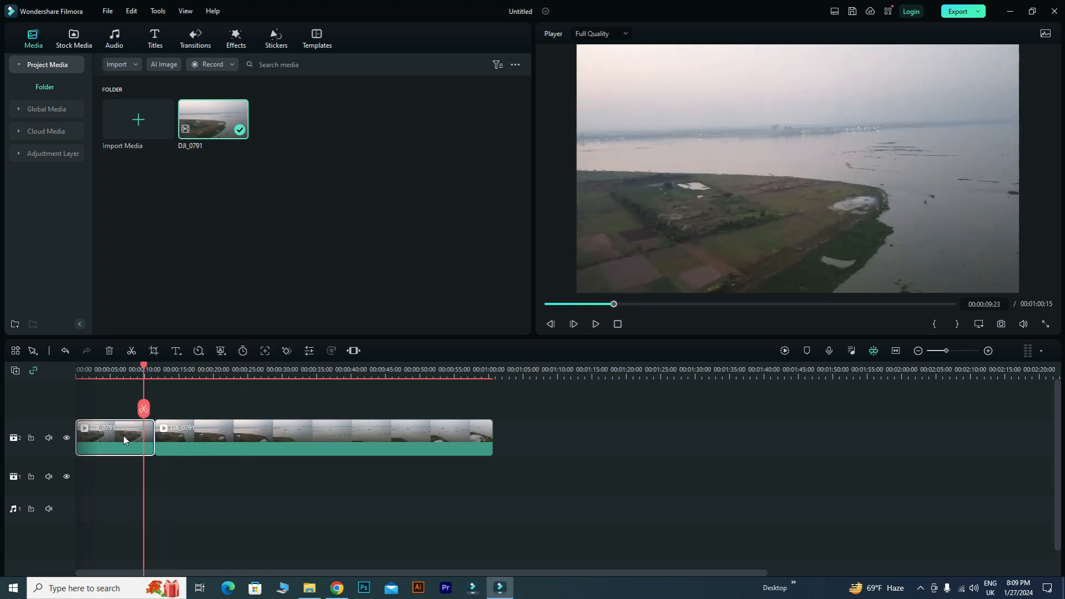
right_click(124, 439)
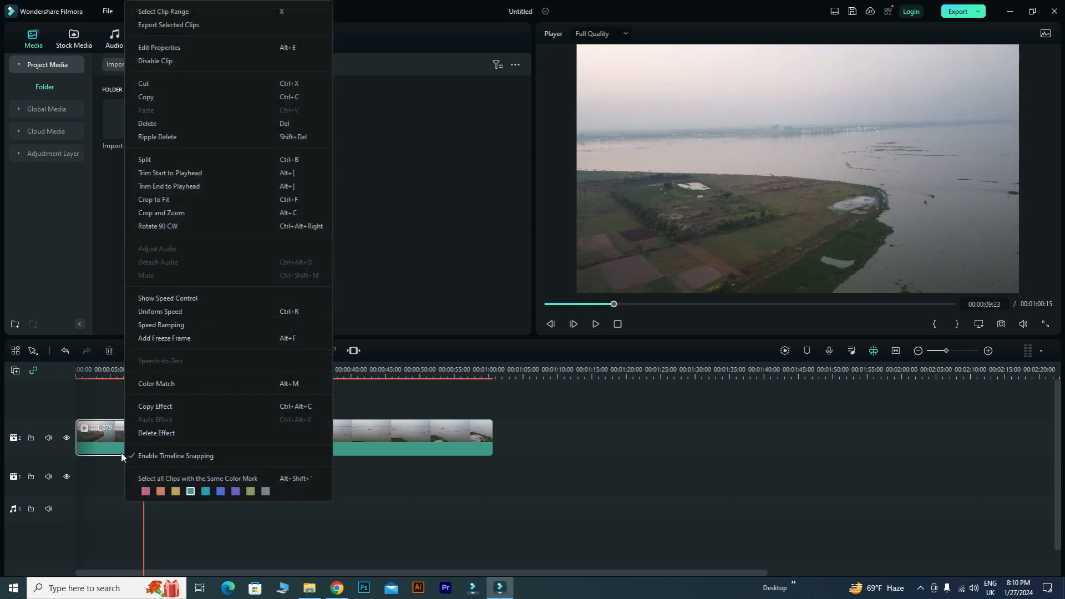
click(103, 445)
right_click(104, 441)
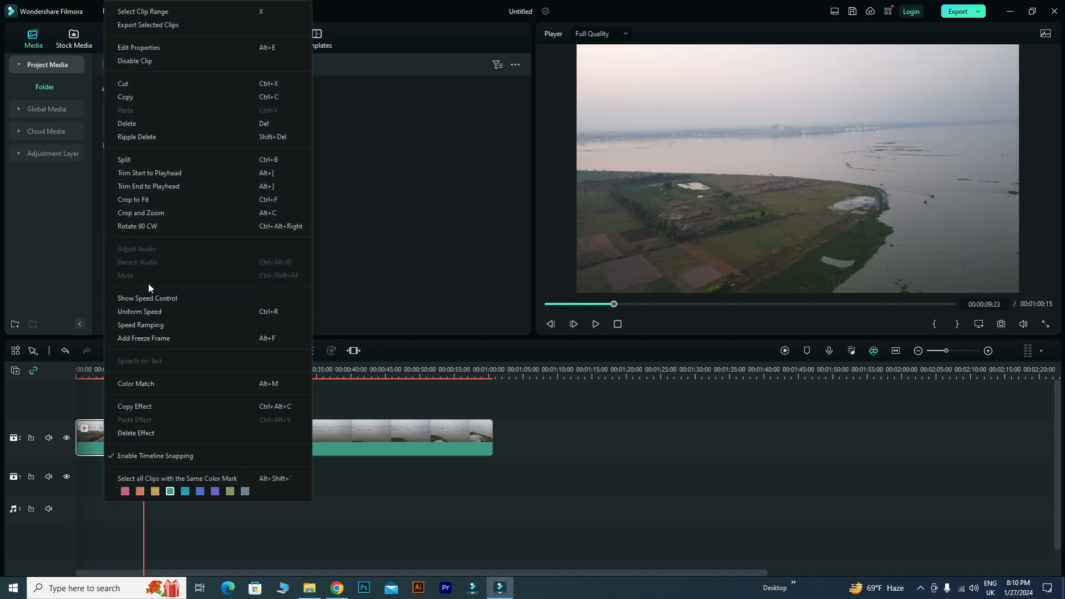
click(149, 383)
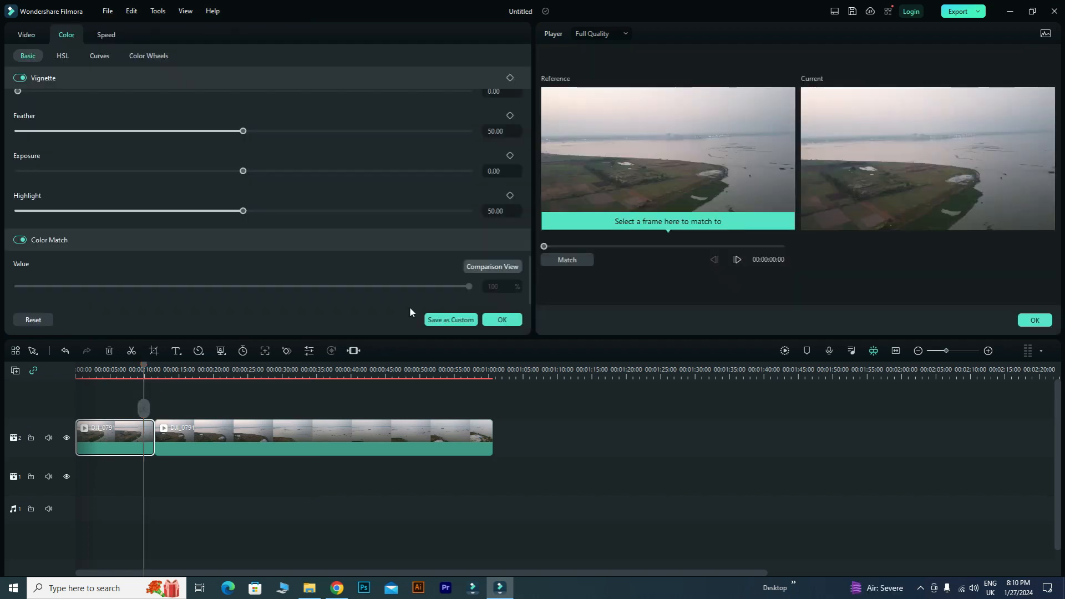
- Set the first clip's vignette to Highlight 78.35, Exposure about 52.77 and Feather about 83.15
drag(244, 211, 370, 228)
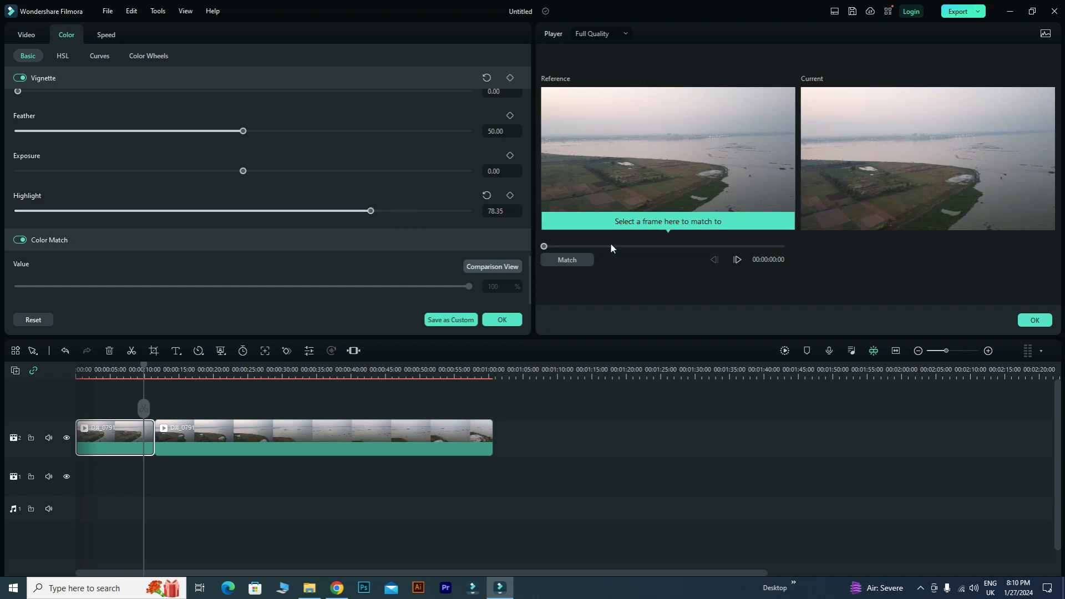
drag(242, 172, 362, 172)
drag(243, 131, 393, 133)
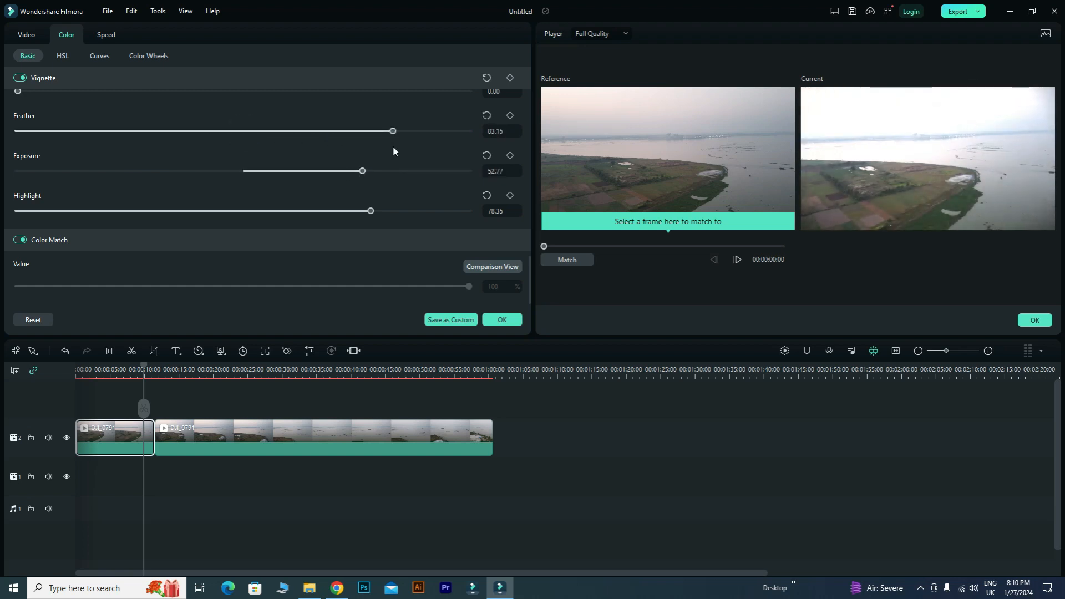
- Set the first clip's Light values to Black 55.47 and White about 27.92
scroll(178, 212, up, 6)
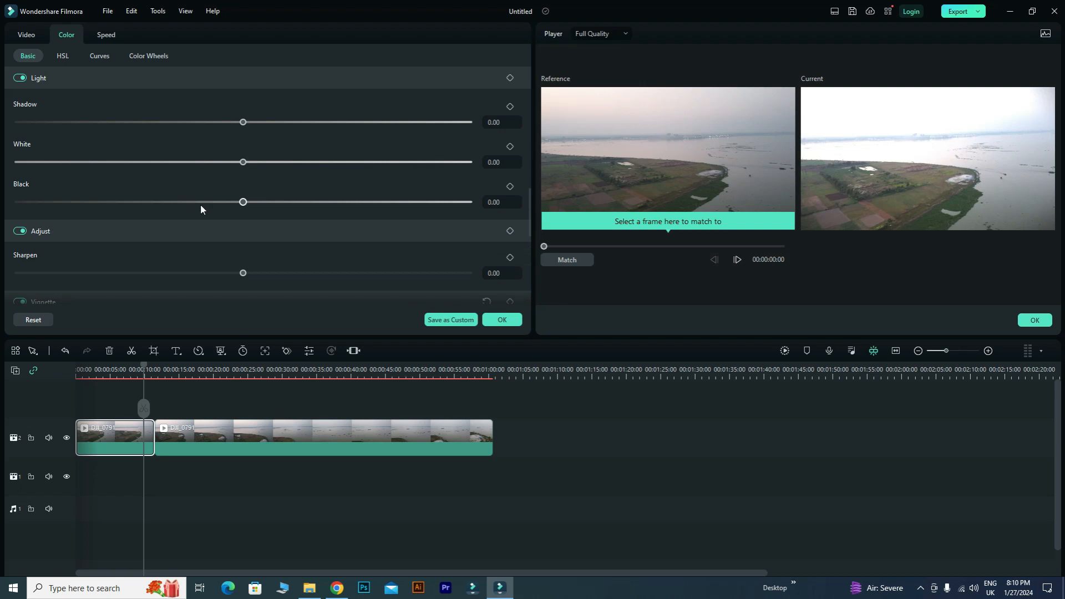
drag(244, 203, 368, 203)
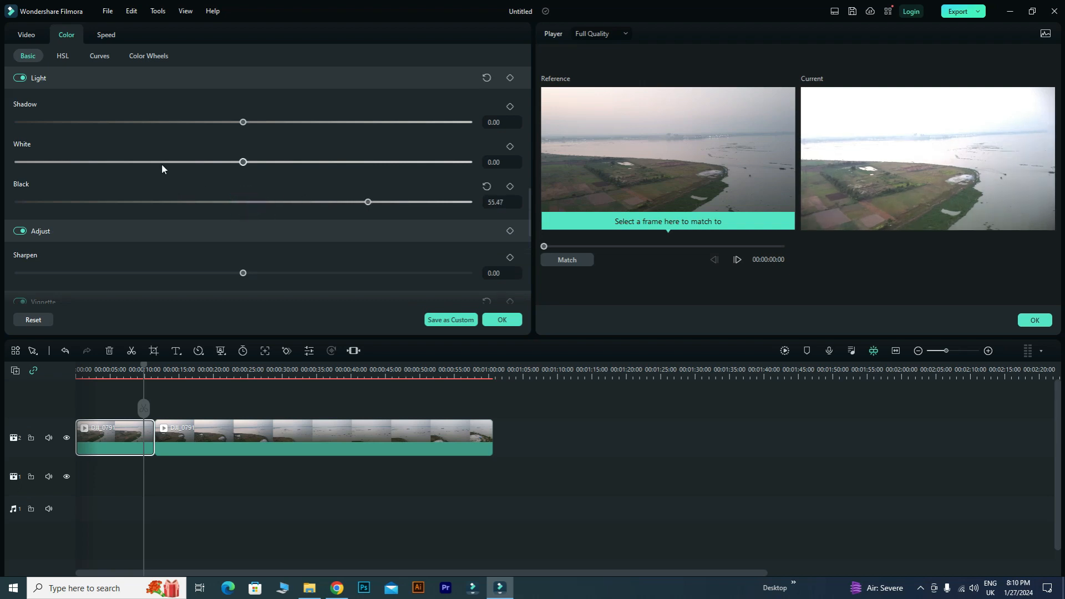
drag(244, 165, 307, 170)
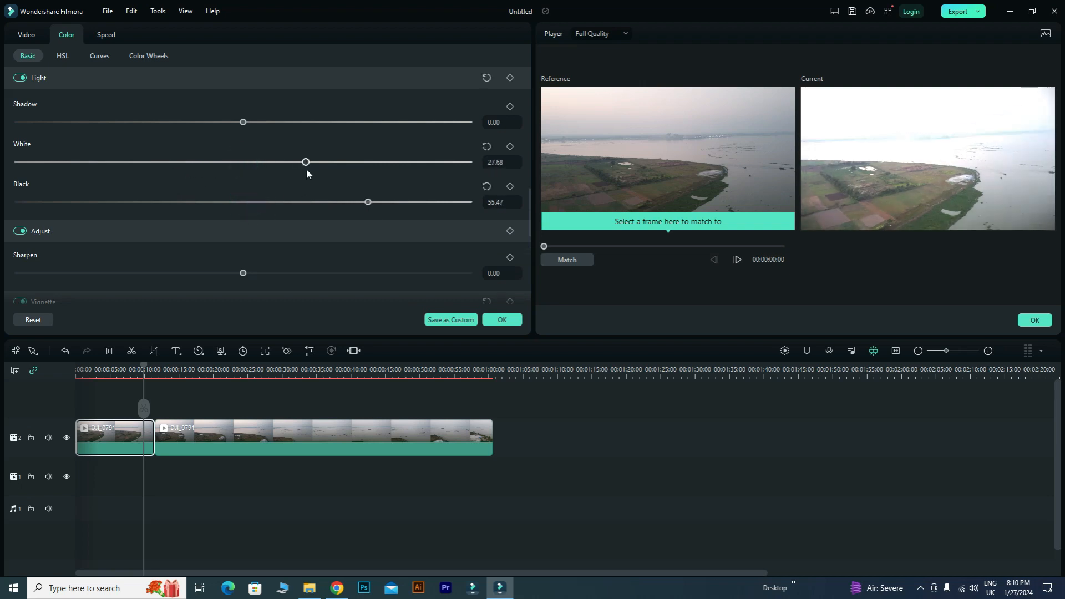
- Raise the first clip's Contrast in the Light settings and apply the color adjustments
scroll(200, 145, up, 2)
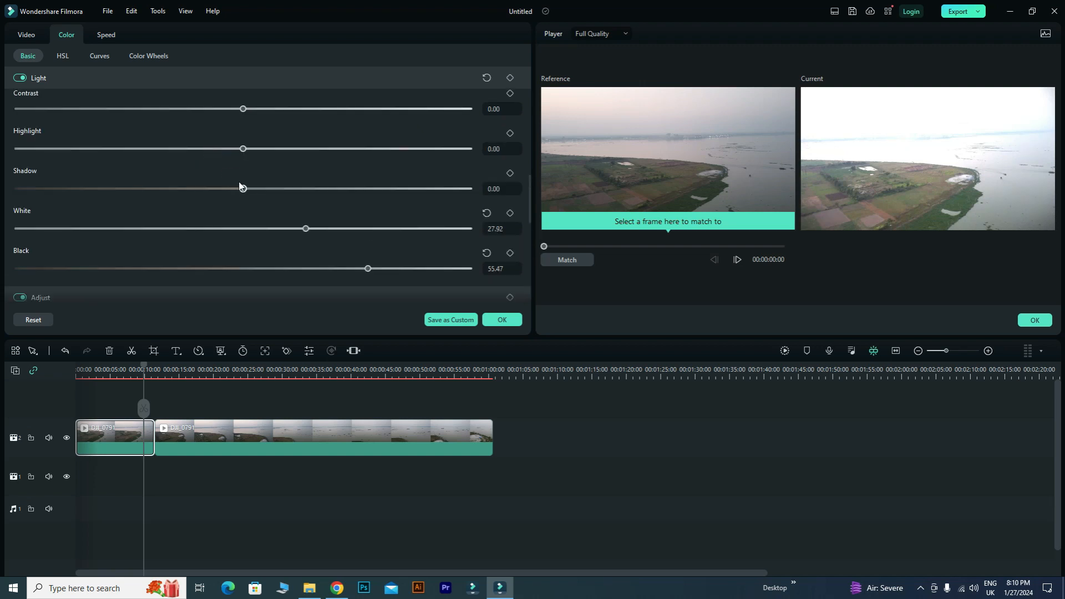
scroll(222, 205, up, 2)
drag(242, 176, 313, 188)
drag(247, 135, 182, 183)
scroll(201, 216, up, 5)
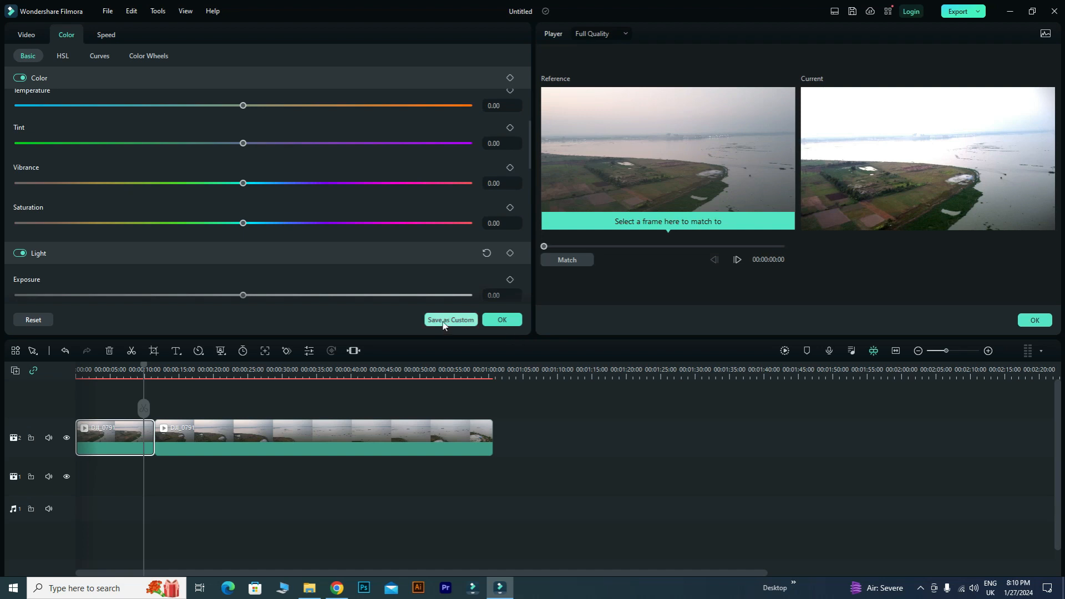
click(502, 320)
- Browse the trending transitions and play the footage across the cut between the two clips
scroll(321, 284, down, 2)
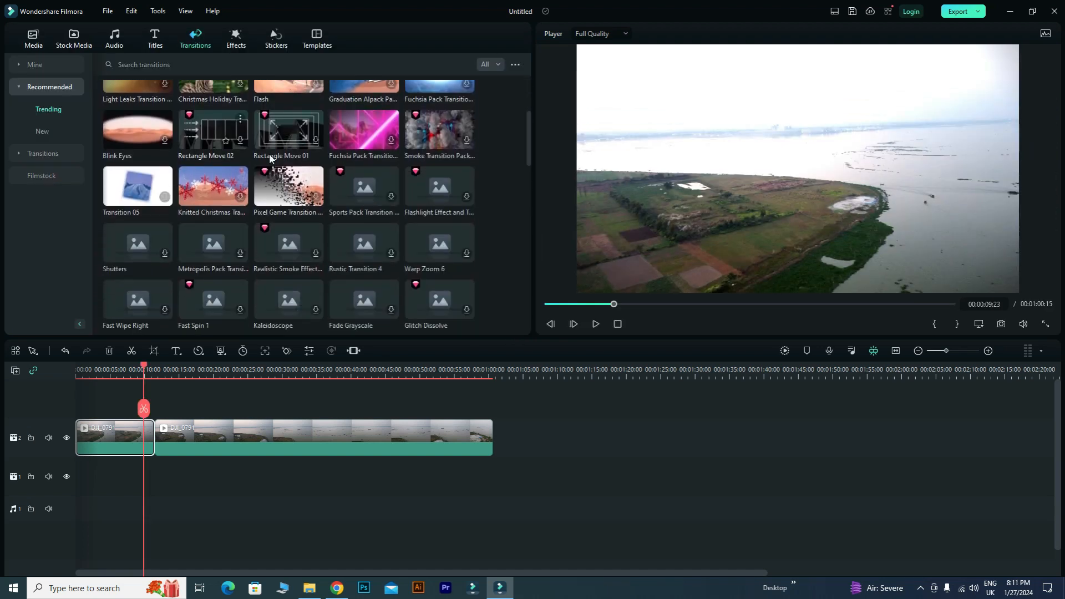
scroll(167, 100, up, 3)
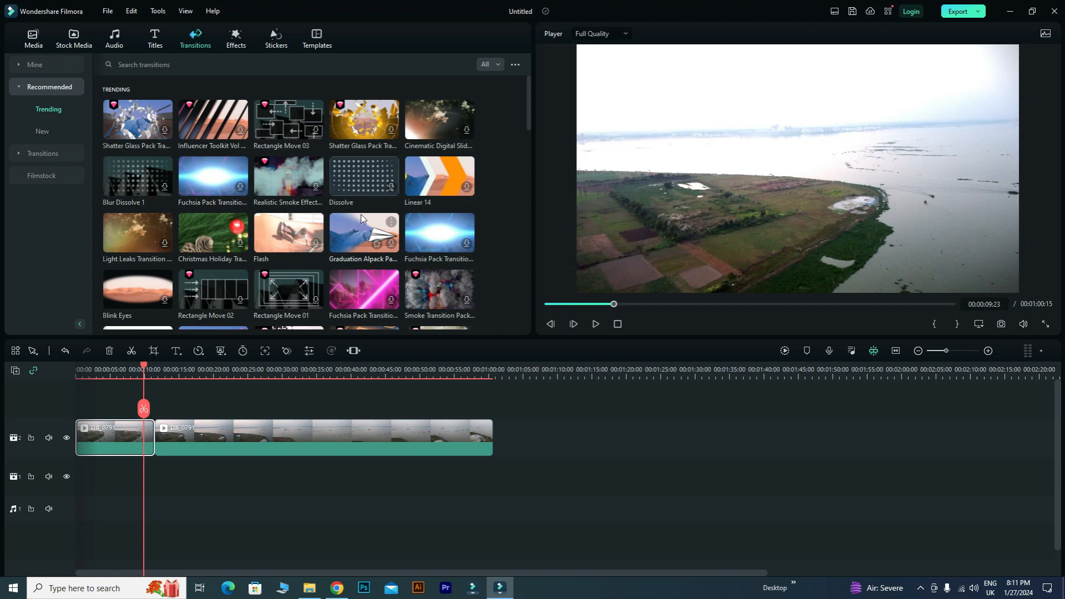
click(176, 439)
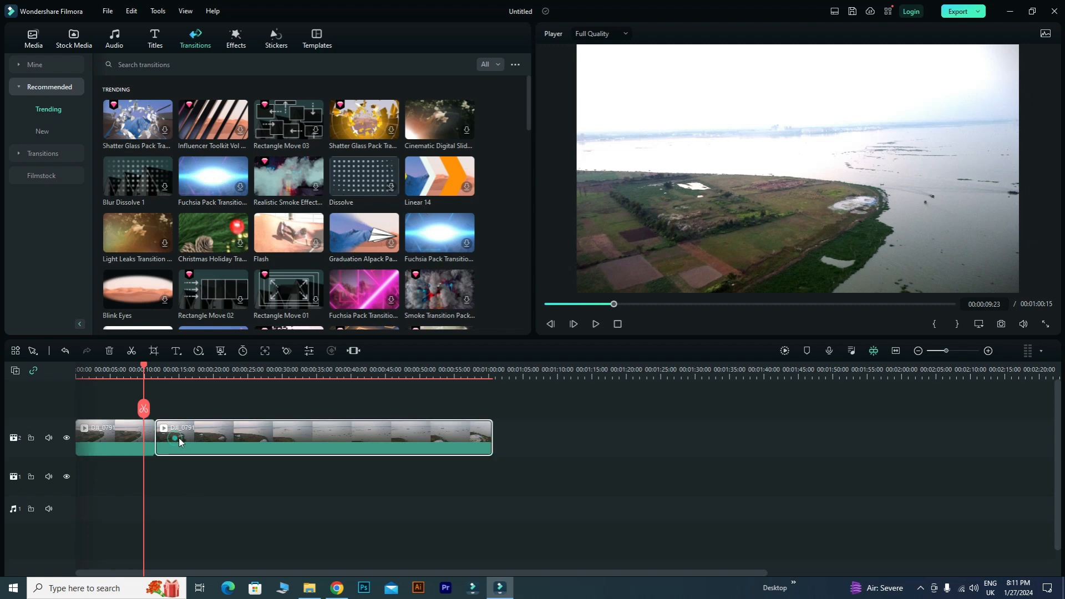
click(145, 368)
drag(146, 370, 150, 369)
click(593, 327)
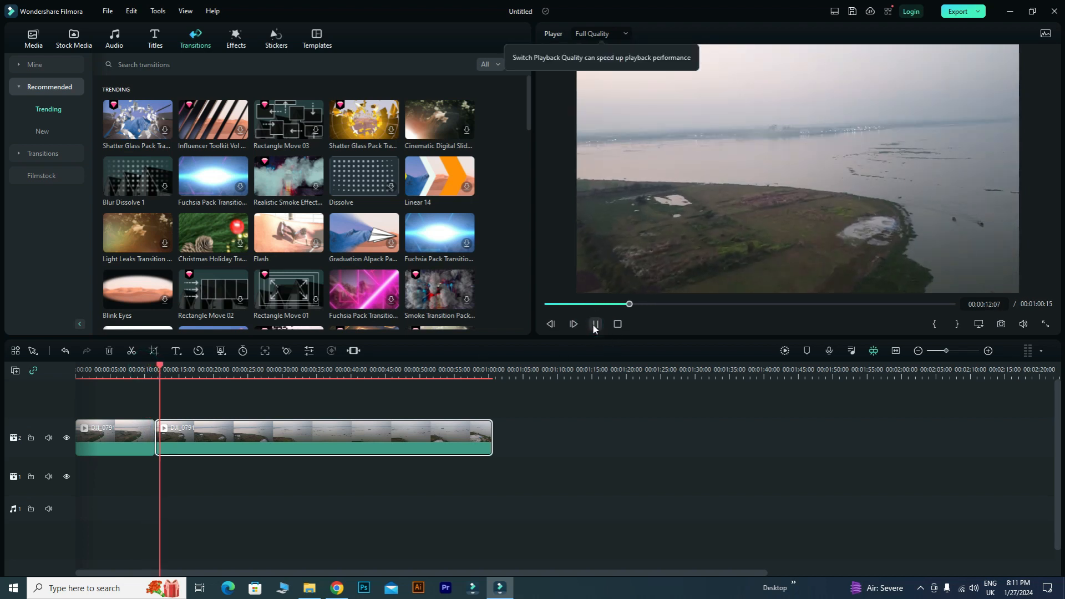
click(595, 325)
- Add the Realistic Smoke Effects transition at the end of the first clip and play it back
drag(162, 370, 129, 370)
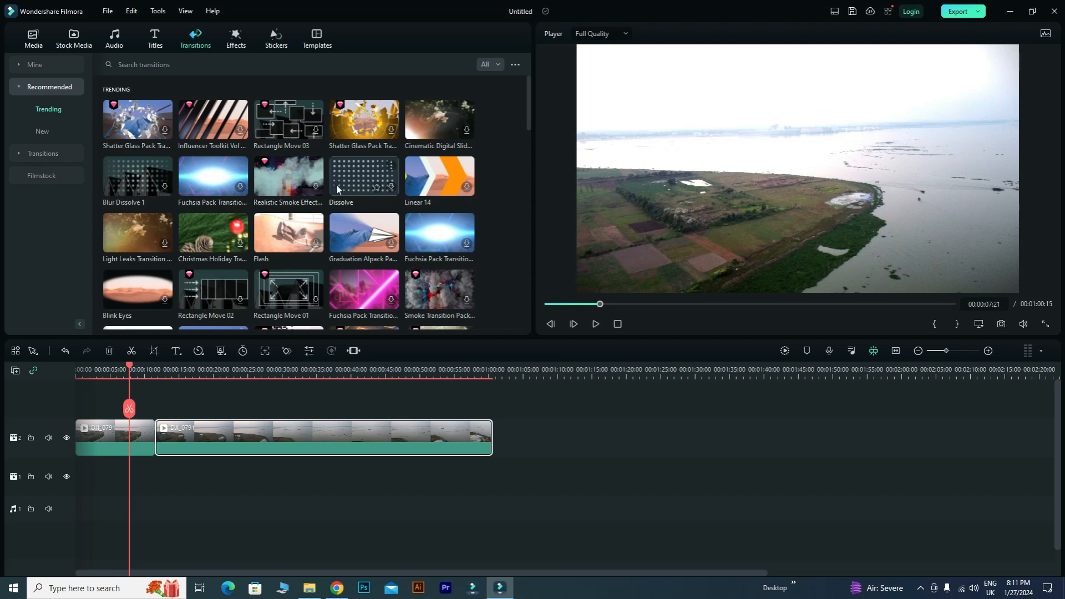
drag(280, 188, 148, 437)
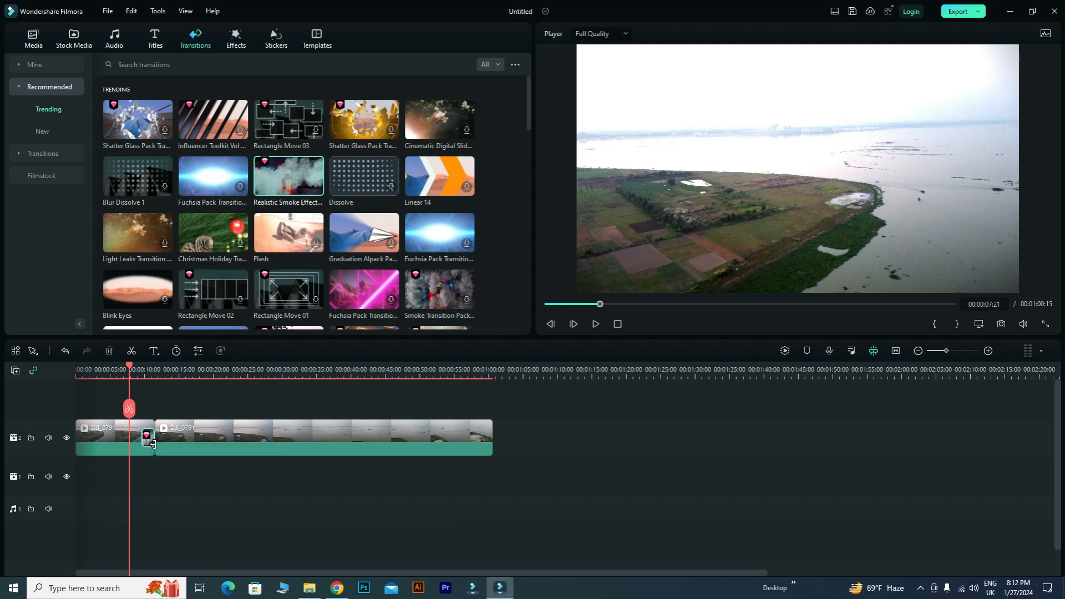
drag(131, 363, 138, 373)
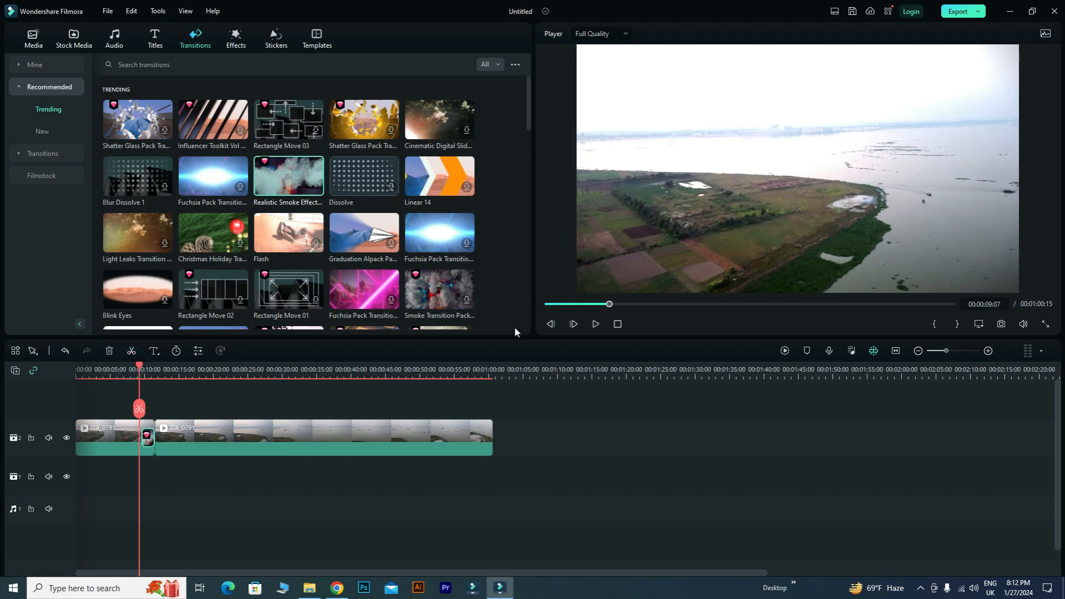
click(595, 325)
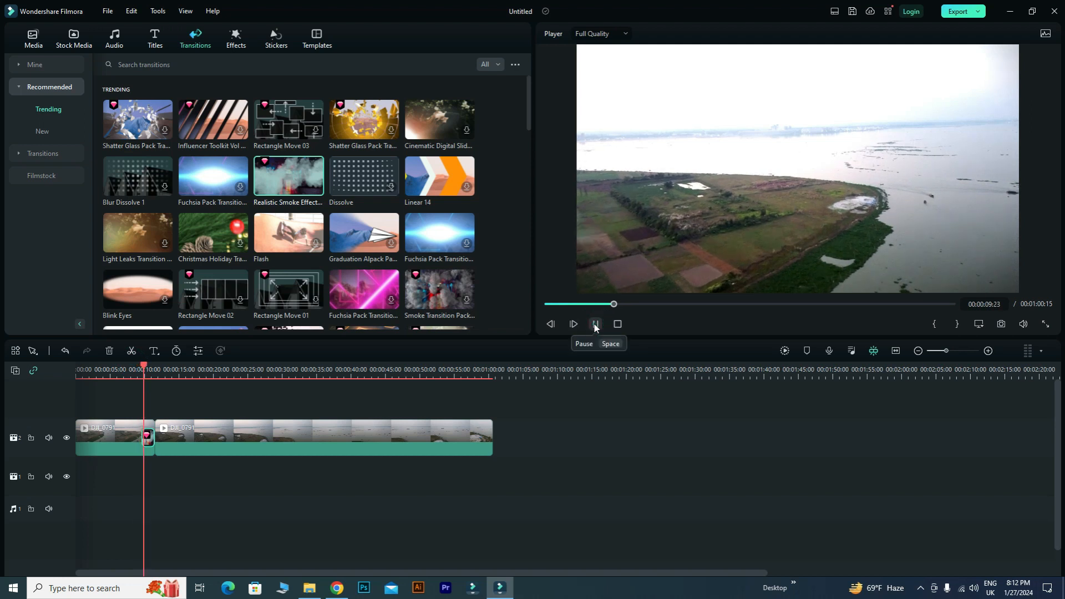
key(space)
drag(160, 367, 142, 368)
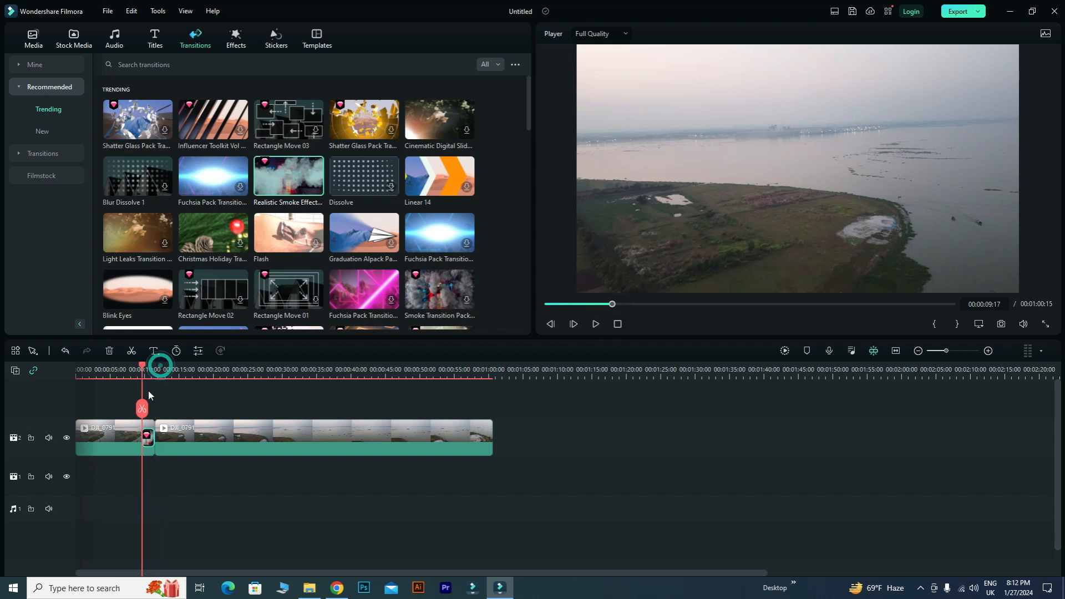
- Reposition the Realistic Smoke Effects transition so it is centred on the cut between the clips, and preview it
click(153, 441)
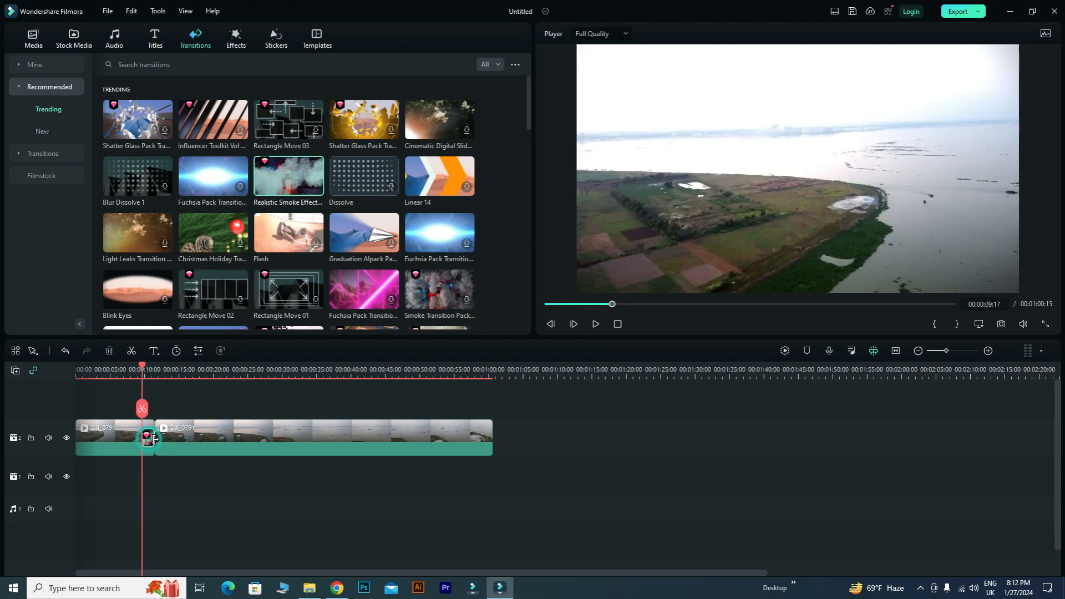
drag(142, 368, 125, 371)
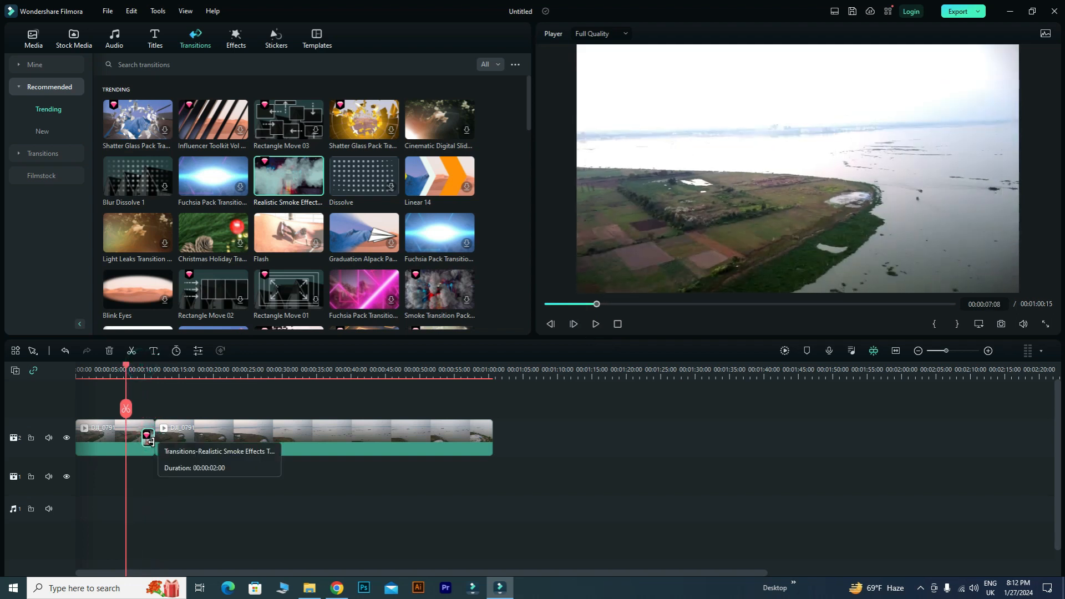
key(Delete)
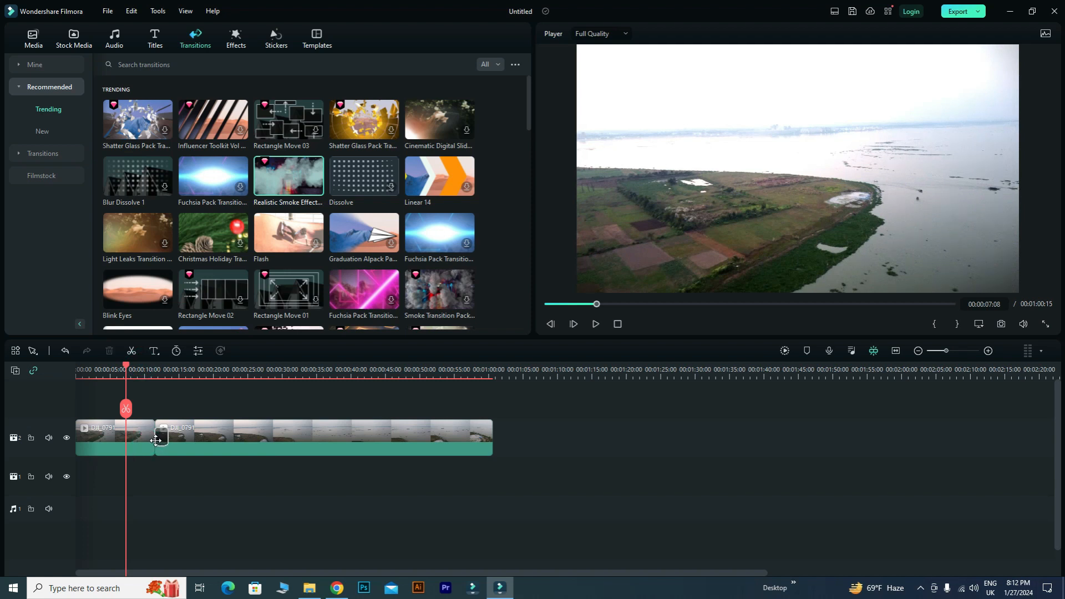
key(ctrl+z)
drag(128, 371, 143, 370)
click(596, 324)
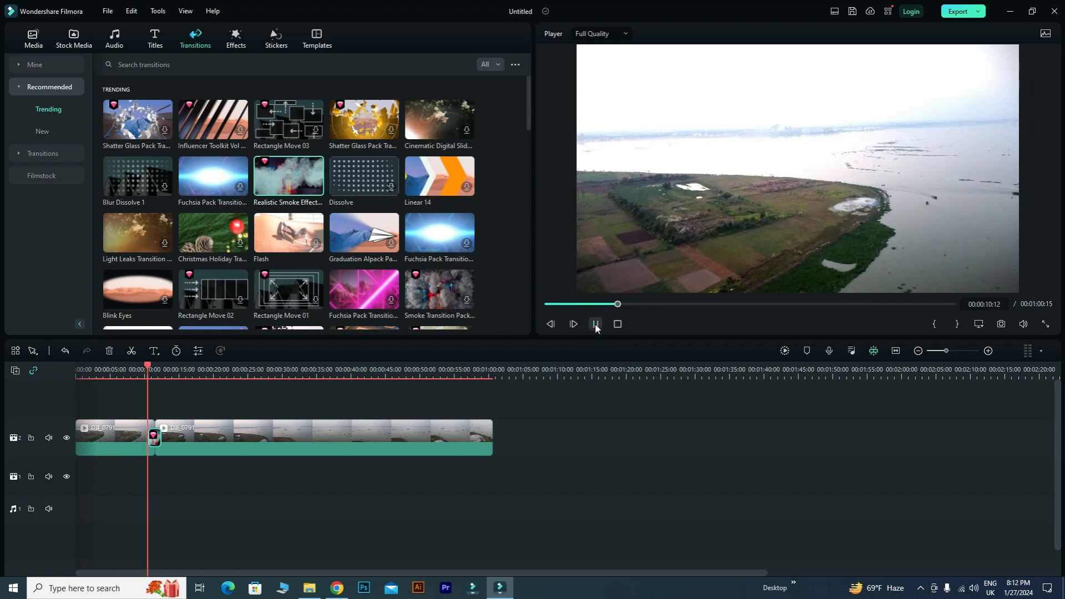
click(596, 325)
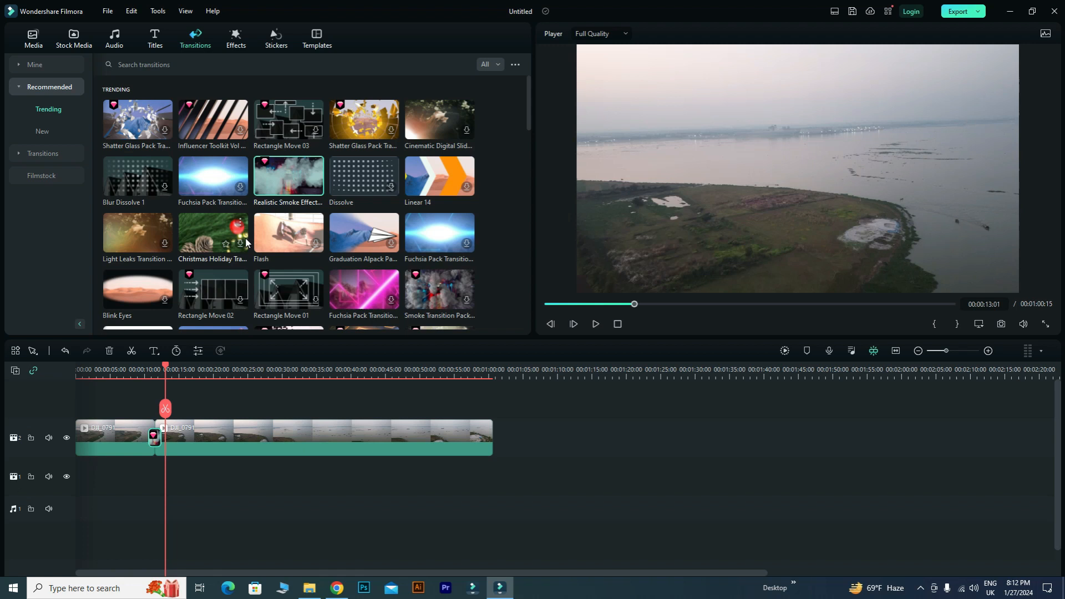
- Replace the smoke transition with the Dissolve transition, centred on the cut between the two clips
drag(354, 178, 162, 443)
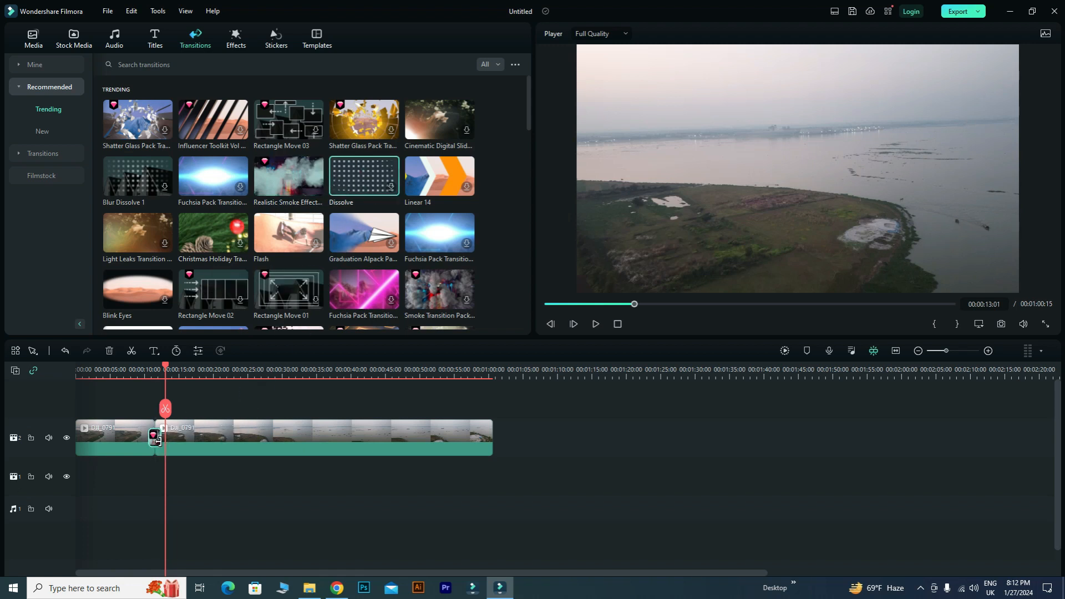
click(156, 439)
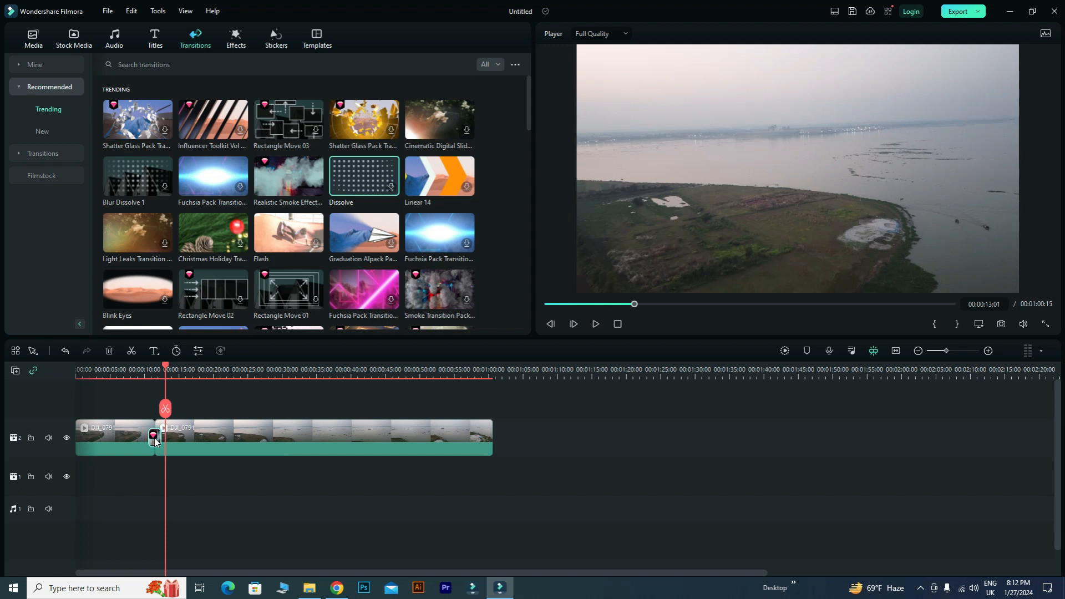
mouse_move(154, 438)
mouse_down()
mouse_move(355, 186)
mouse_move(339, 222)
mouse_move(172, 440)
mouse_move(148, 442)
mouse_up()
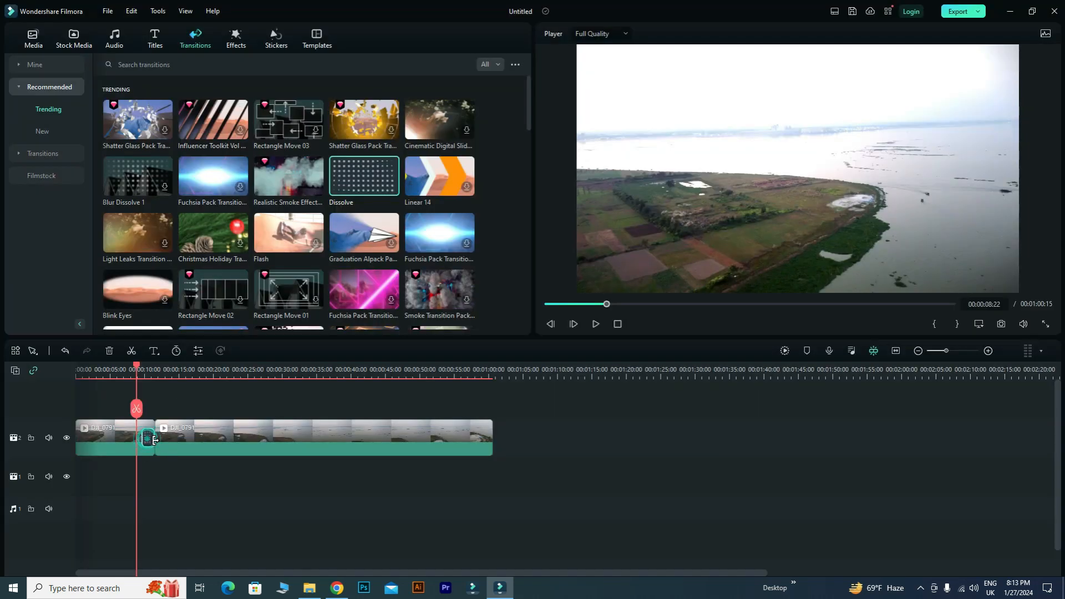
drag(150, 440, 154, 439)
- Play the footage through the Dissolve transition twice, starting the second playback at 00:00:09:11
click(145, 372)
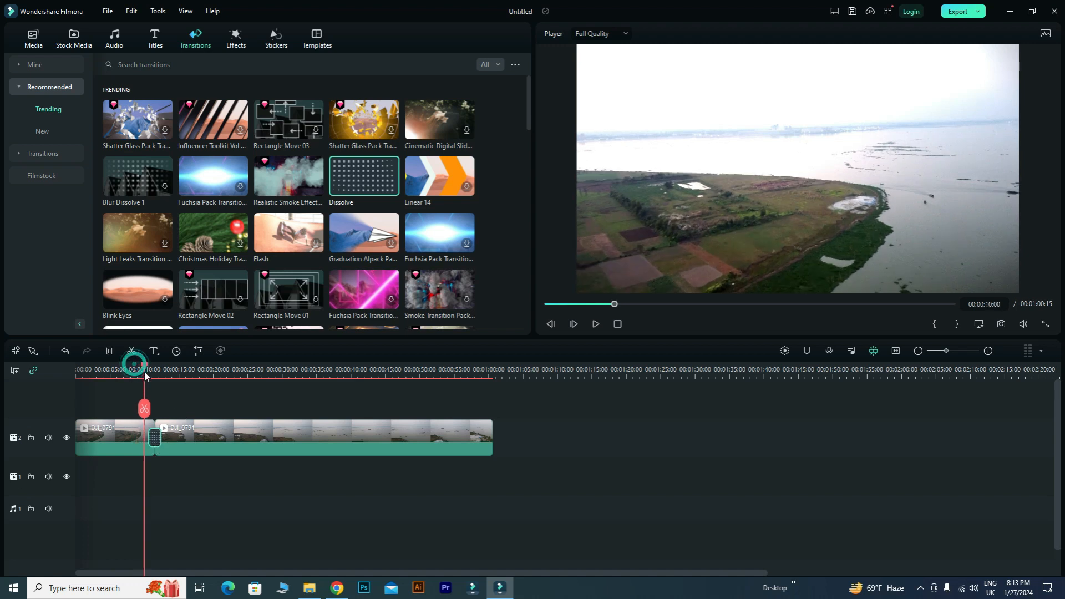
click(595, 324)
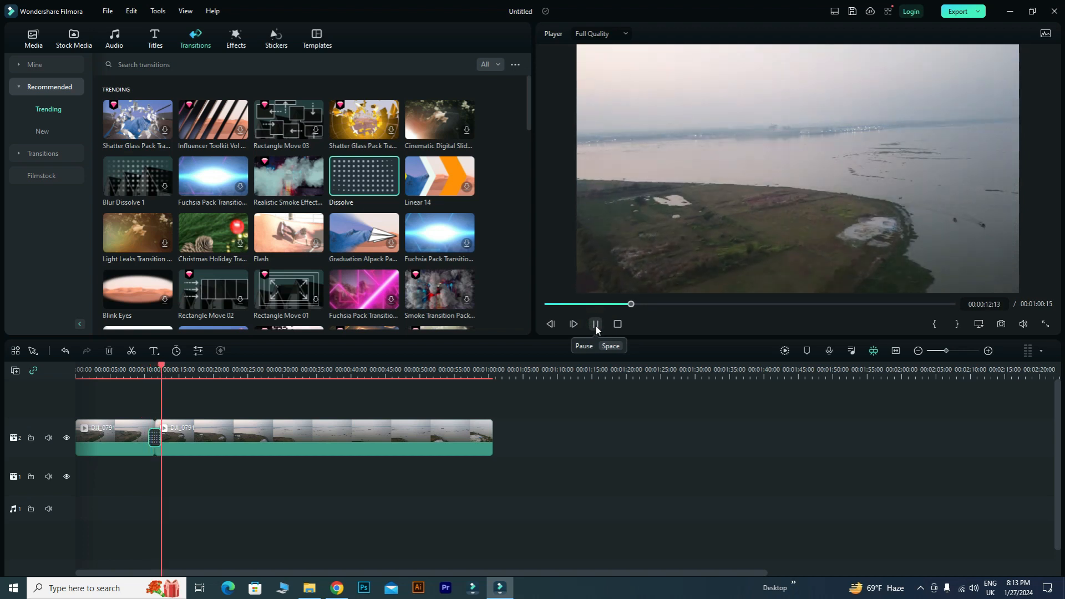
click(596, 324)
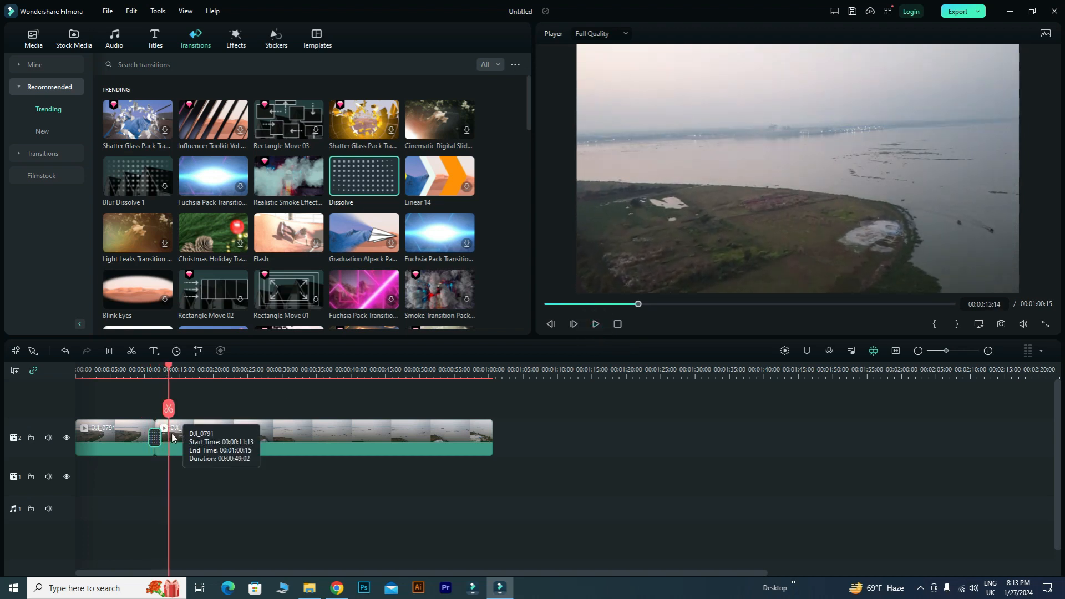
drag(170, 366, 140, 378)
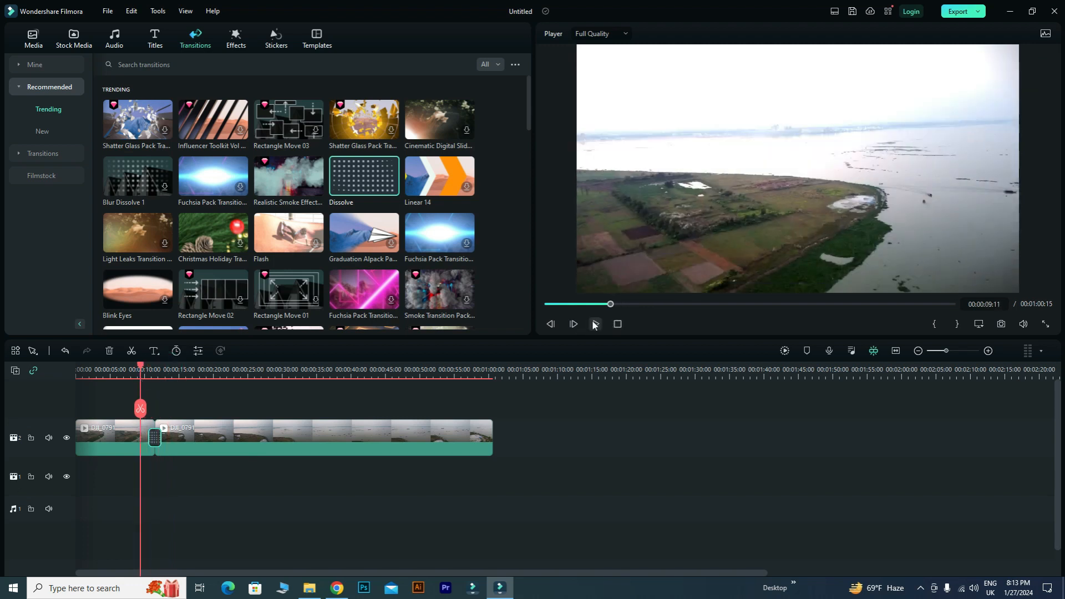
click(594, 324)
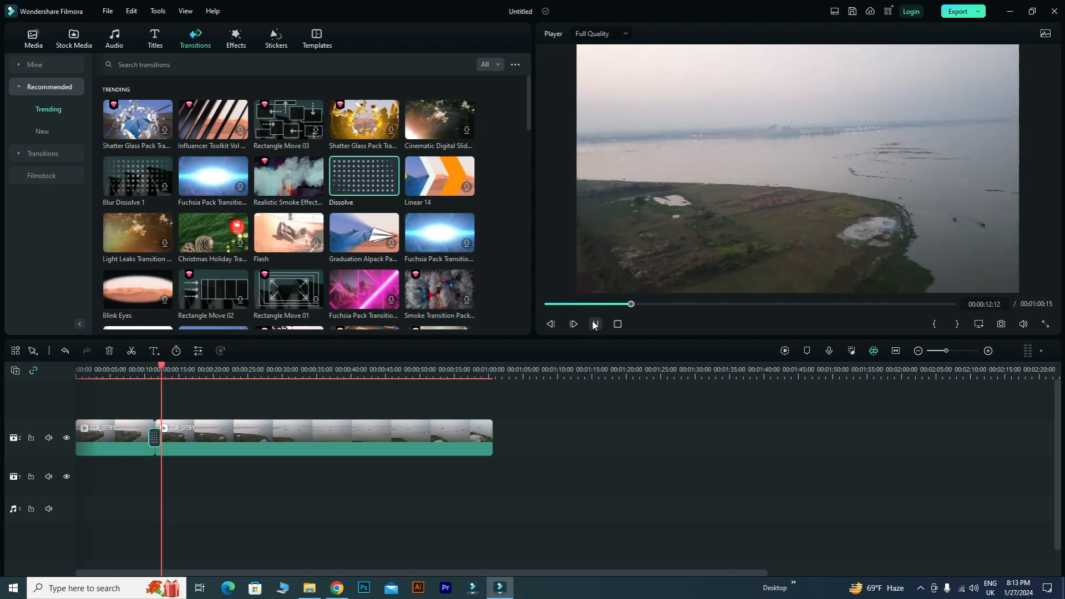
click(595, 324)
- Delete the Dissolve transition and play the footage across the plain cut
key(Delete)
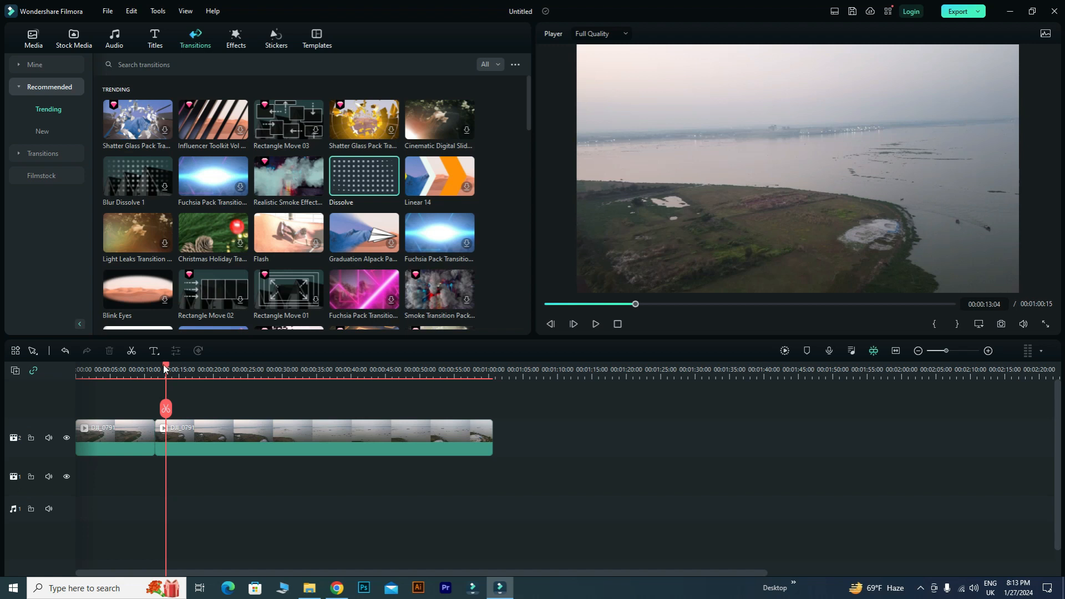
drag(164, 369, 137, 369)
click(595, 324)
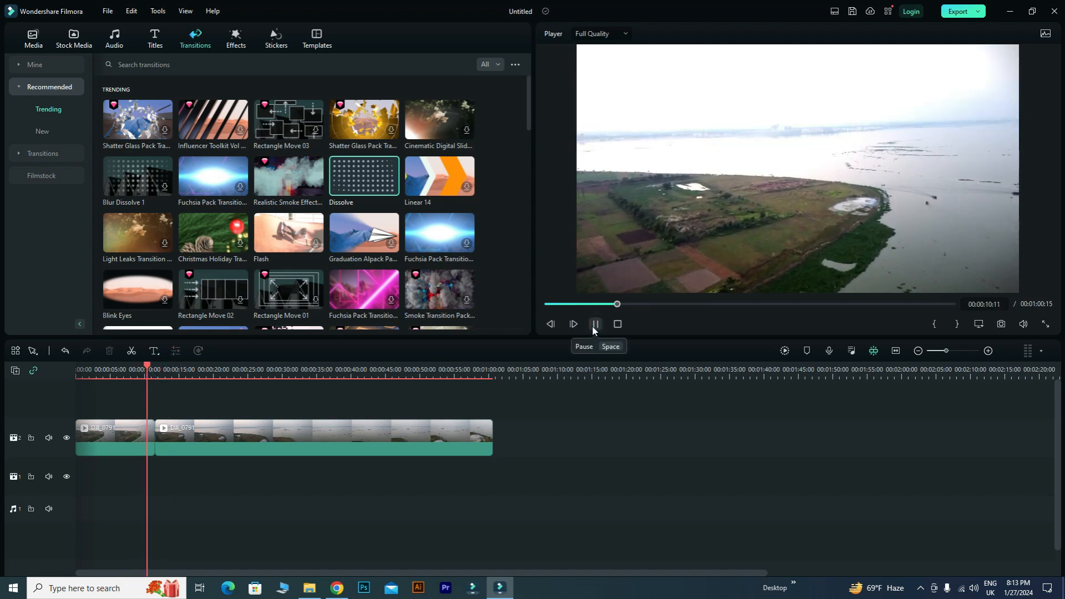
click(595, 324)
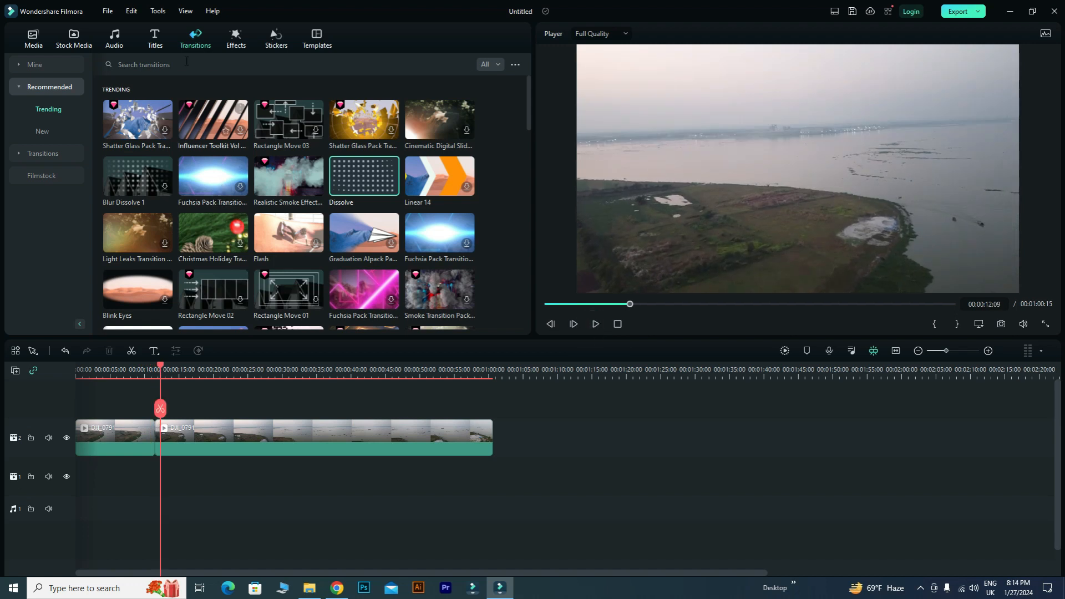
- Apply the trending Shiny Golden Pack overlay effect to the second clip and preview it from 00:00:09:13
click(241, 39)
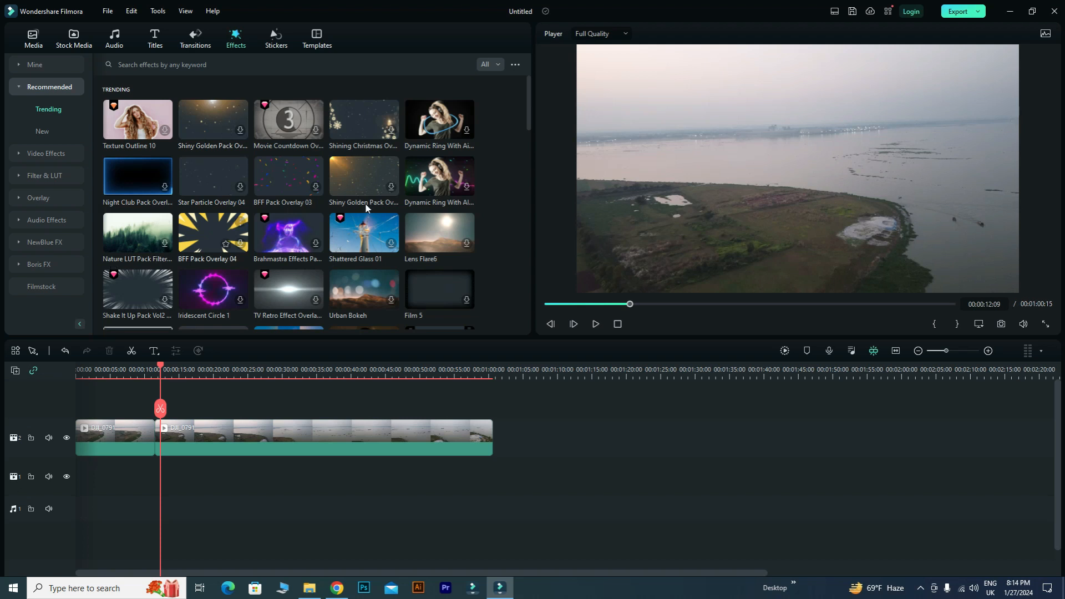
scroll(365, 203, down, 5)
scroll(325, 231, up, 5)
drag(202, 124, 183, 444)
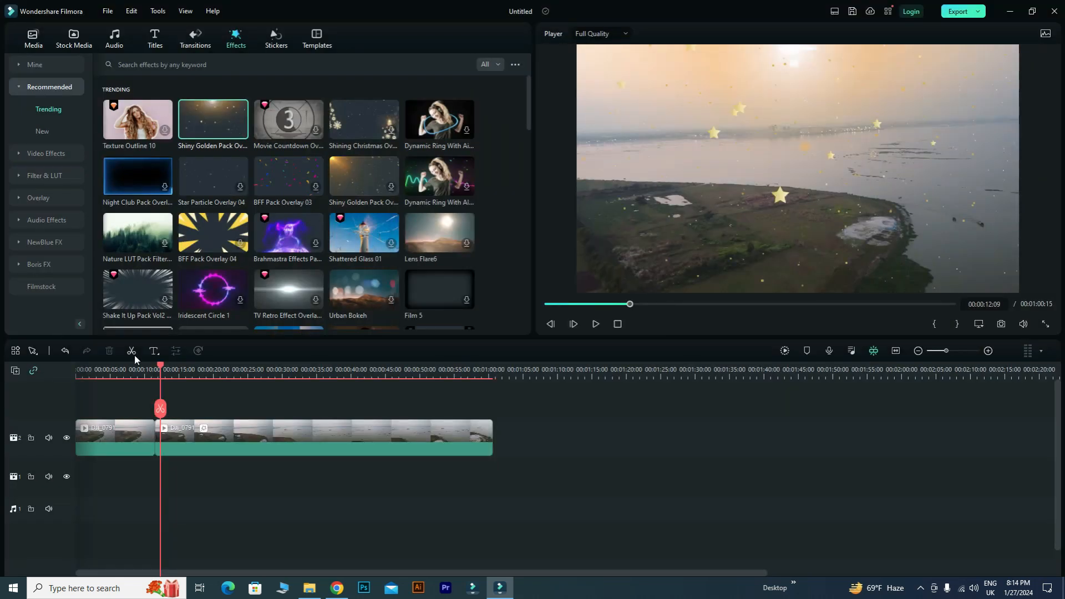
drag(161, 372, 141, 371)
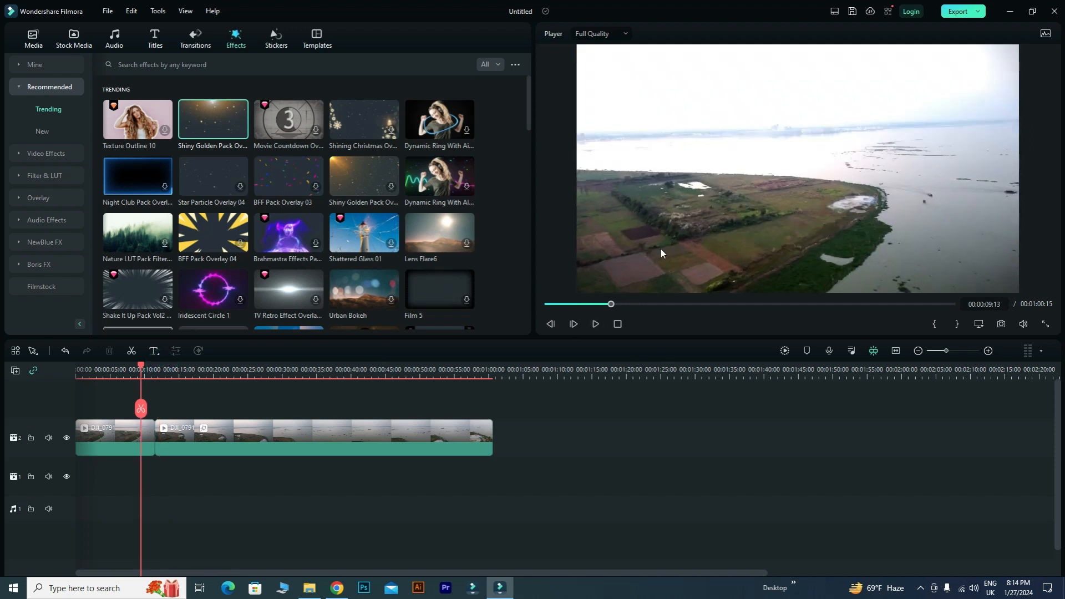
click(595, 323)
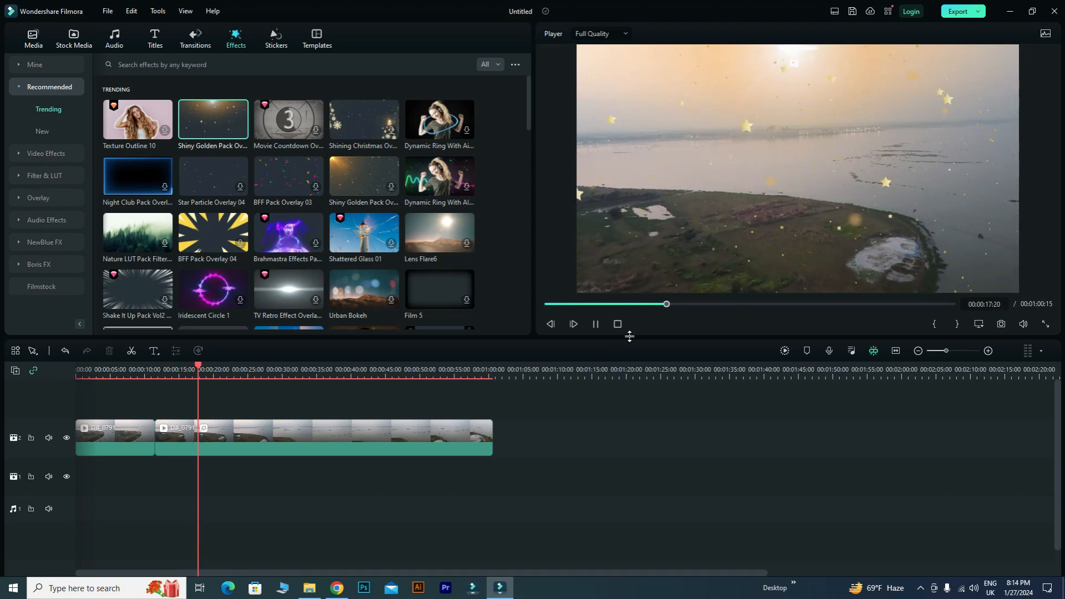
click(595, 324)
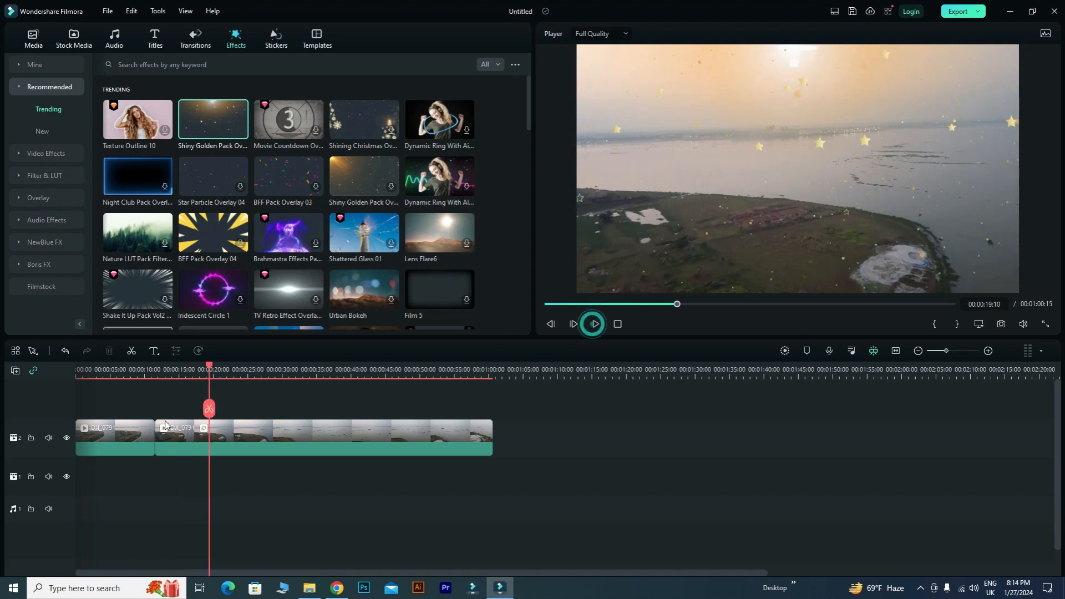
- Delete the Shiny Golden Pack overlay effect from the second clip
click(223, 437)
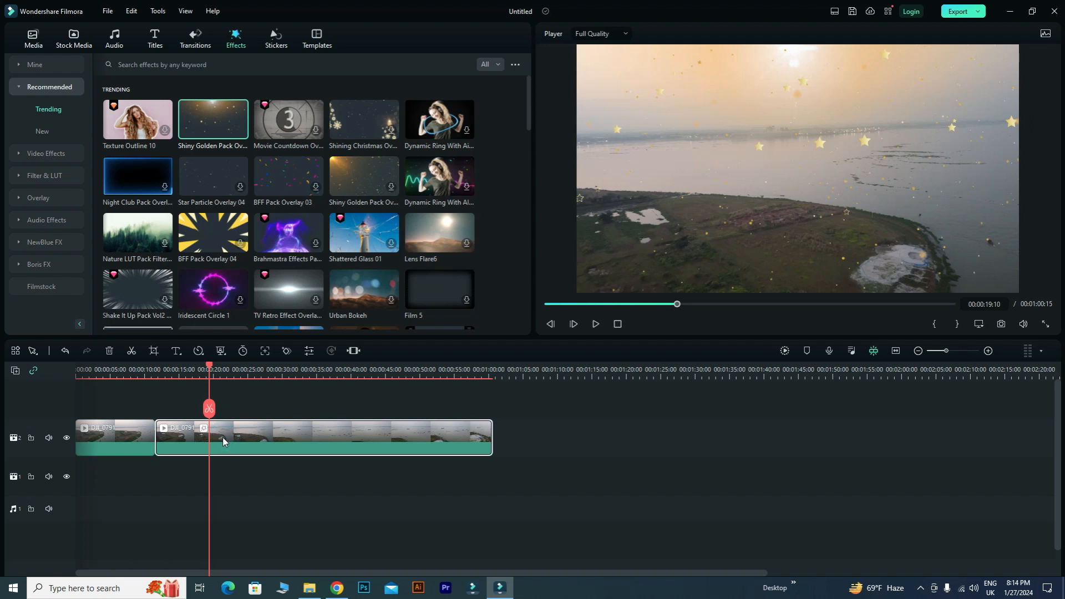
right_click(223, 437)
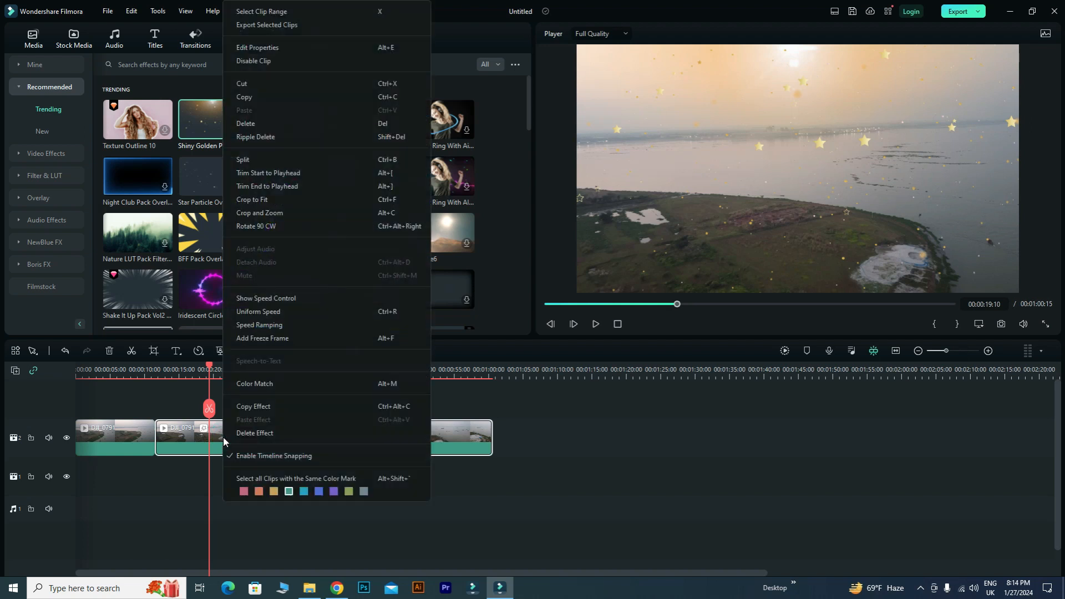
click(255, 433)
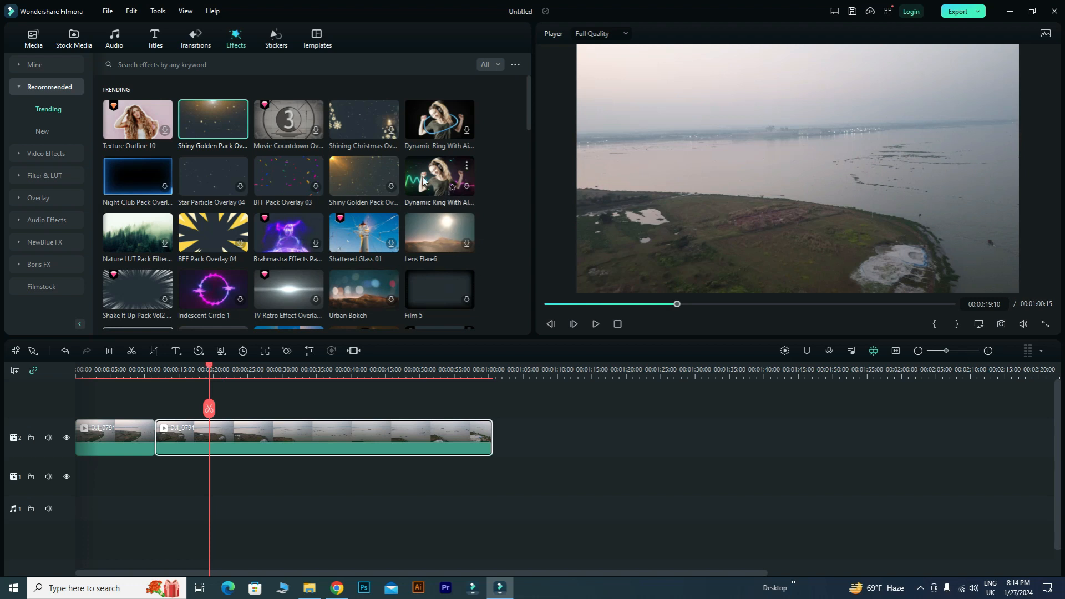
- Insert the first Dynamic Ring effect into the second clip on the timeline and move the playhead to 00:00:16:23
drag(427, 125, 210, 435)
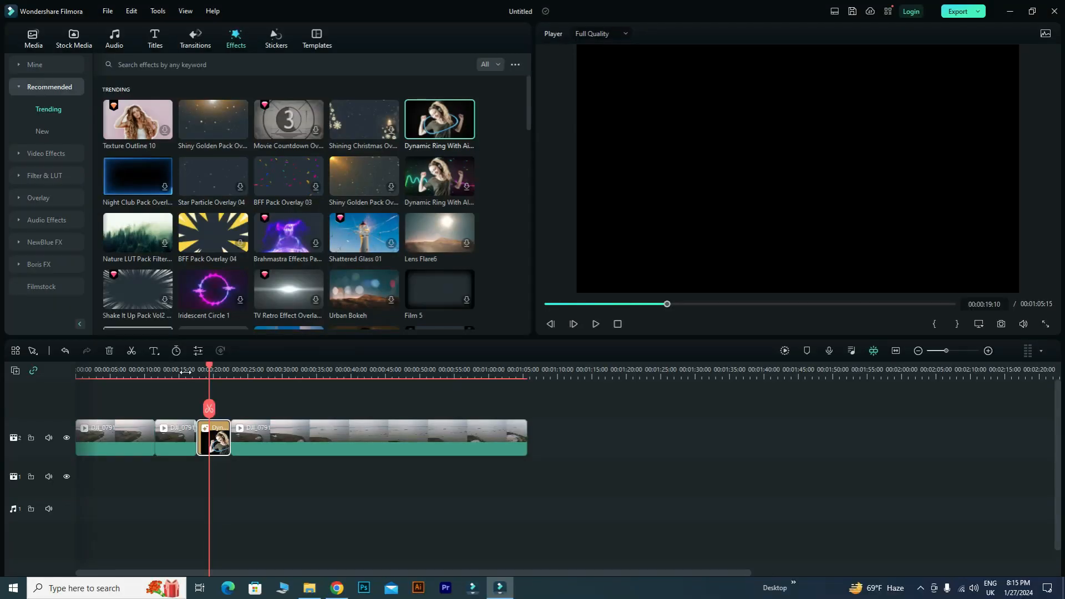
drag(208, 368, 192, 368)
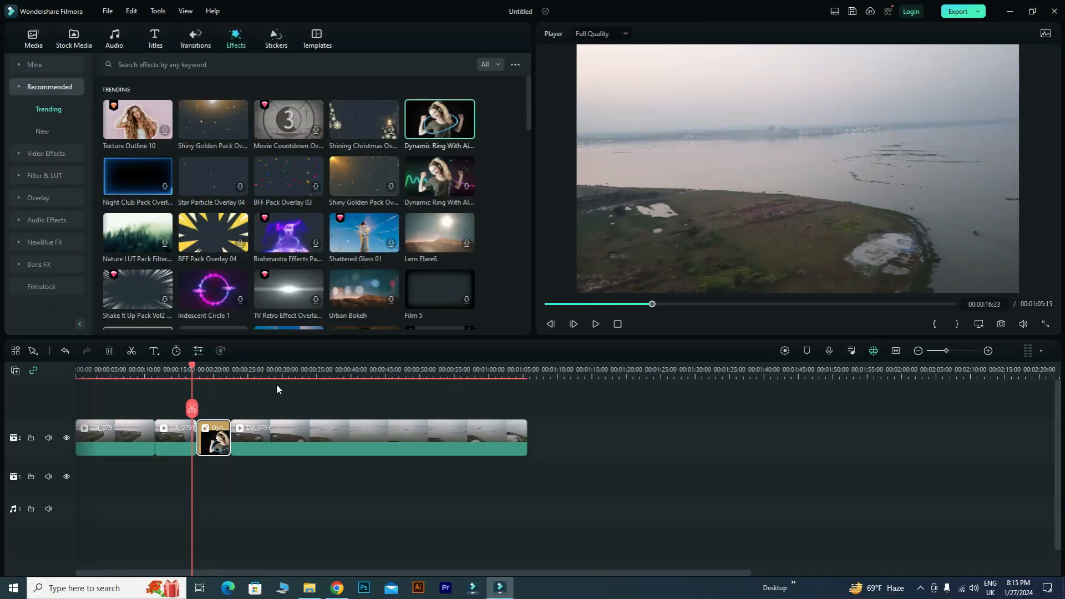
- Play the footage from 00:00:16:23 through the Dynamic Ring effect, and delete that effect from the timeline
click(597, 324)
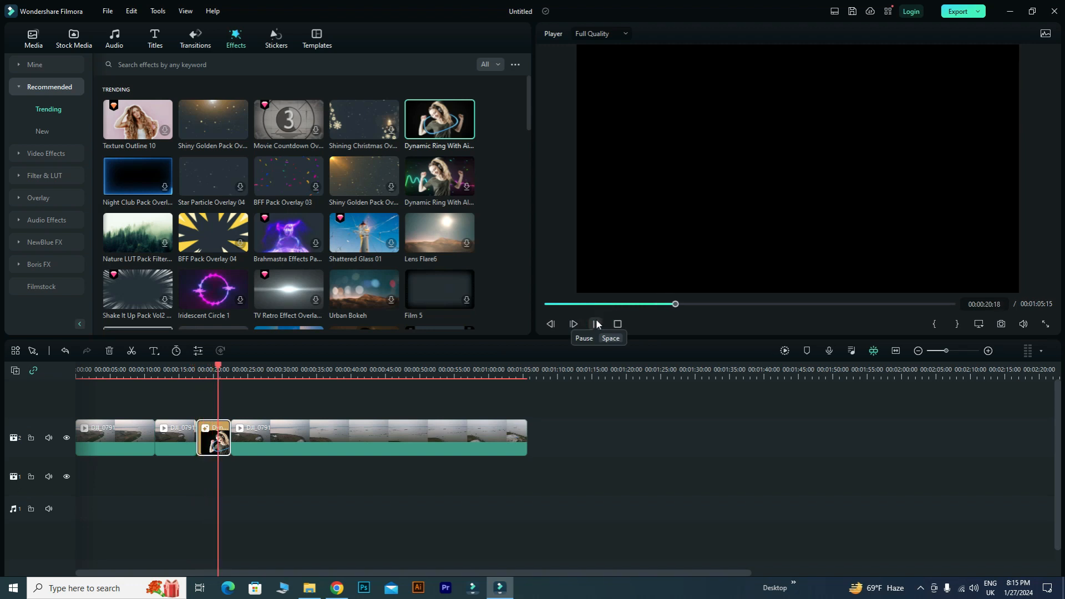
click(596, 324)
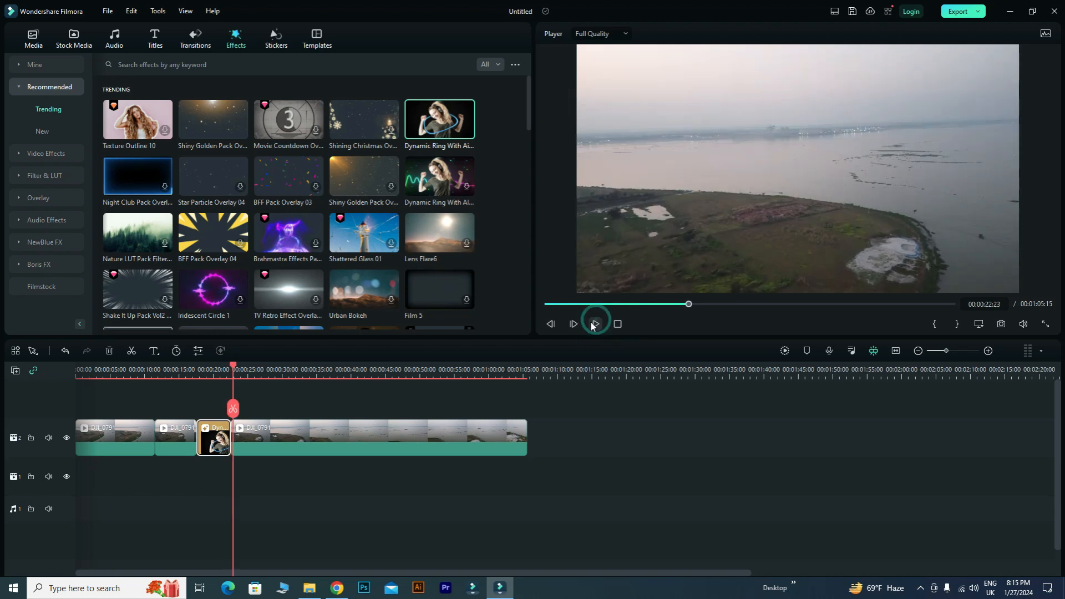
right_click(209, 452)
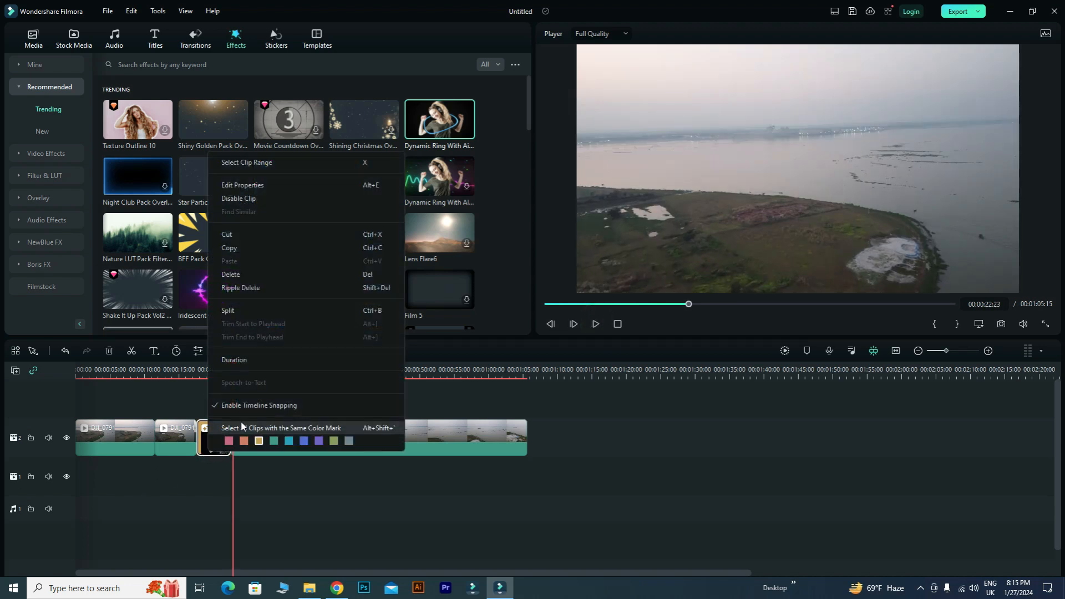
click(195, 454)
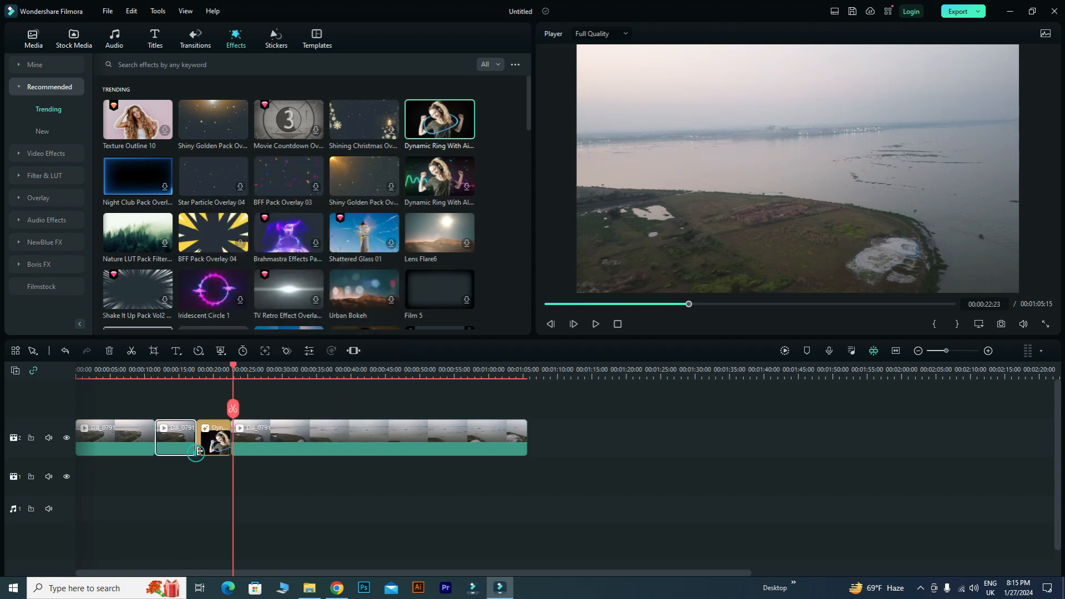
click(230, 447)
click(216, 443)
key(Delete)
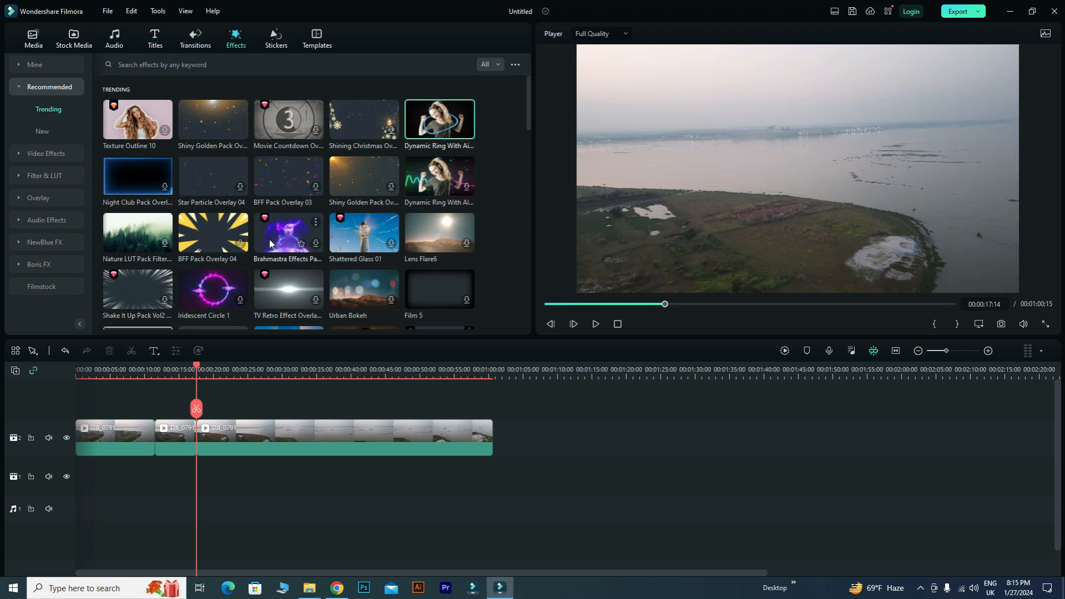
- Move the playhead to 00:00:08:16 and place the trending Glow Title 1 title above the start of the second clip
scroll(270, 246, down, 5)
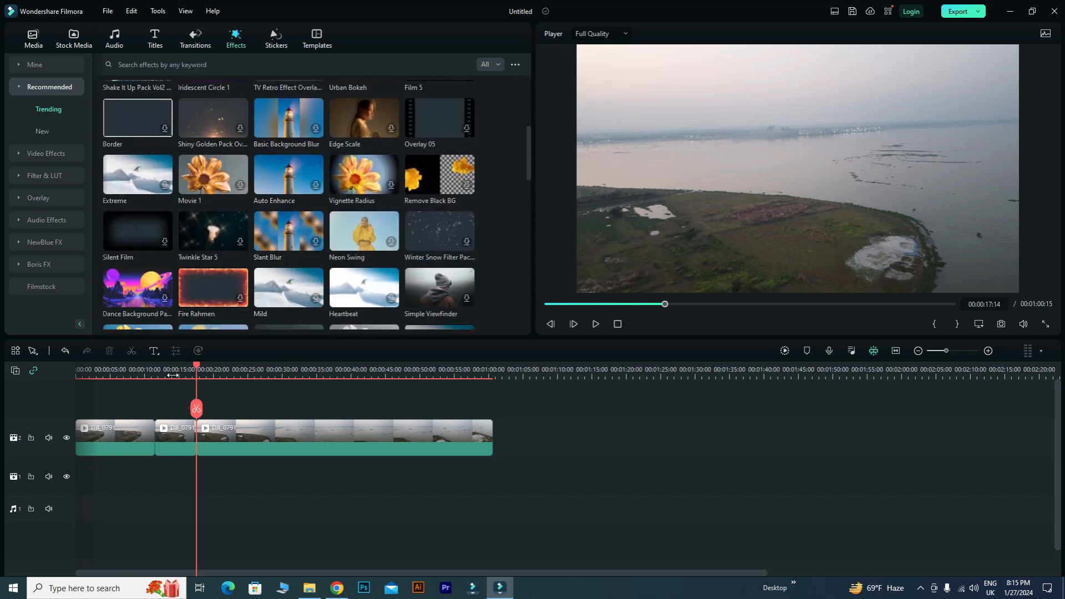
drag(191, 364, 135, 366)
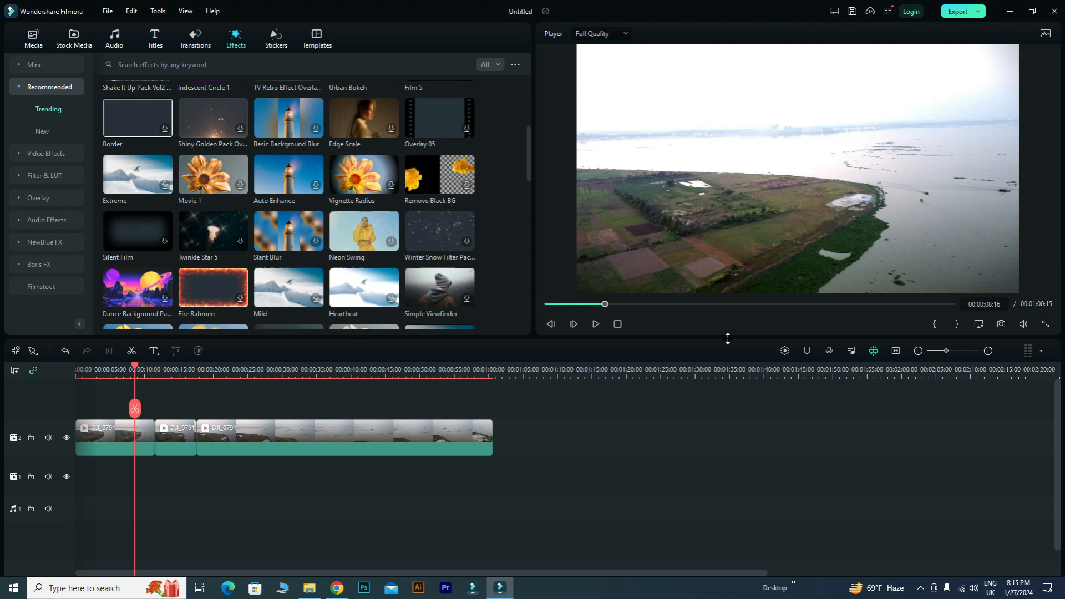
click(151, 45)
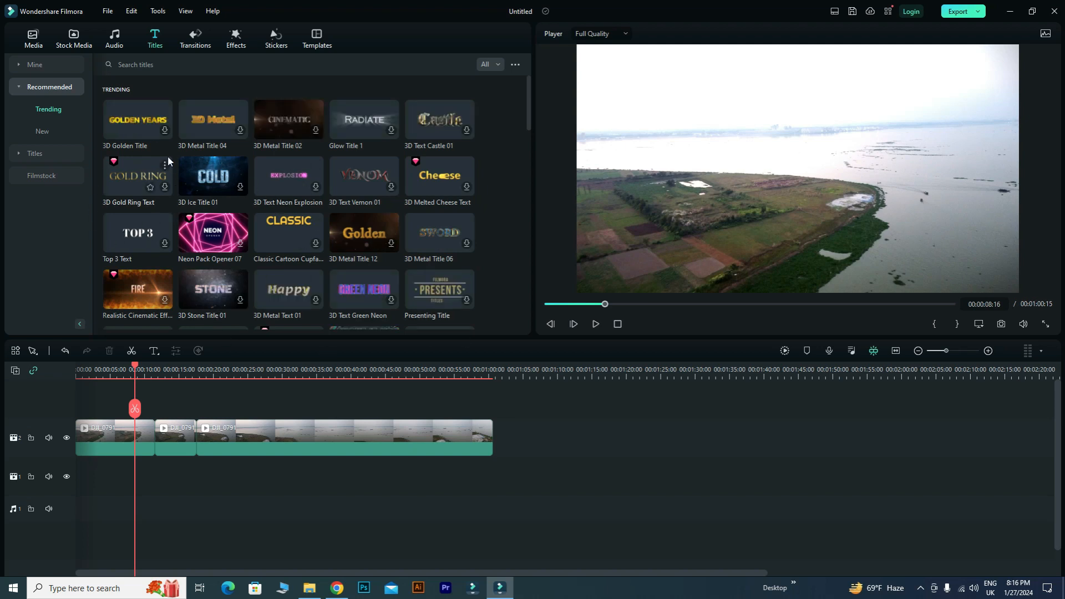
scroll(322, 270, down, 3)
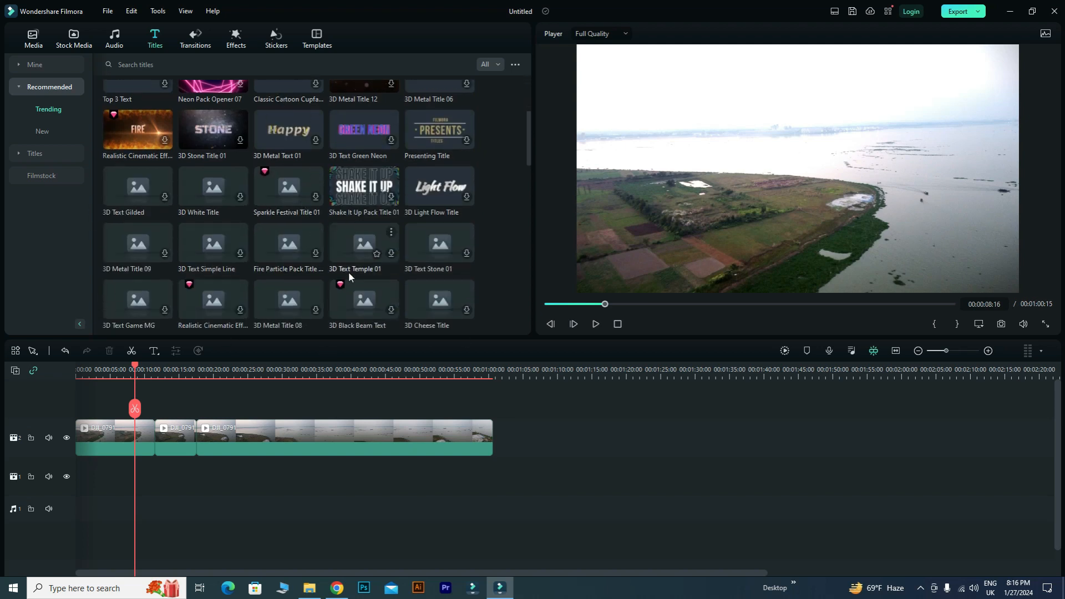
scroll(263, 252, up, 3)
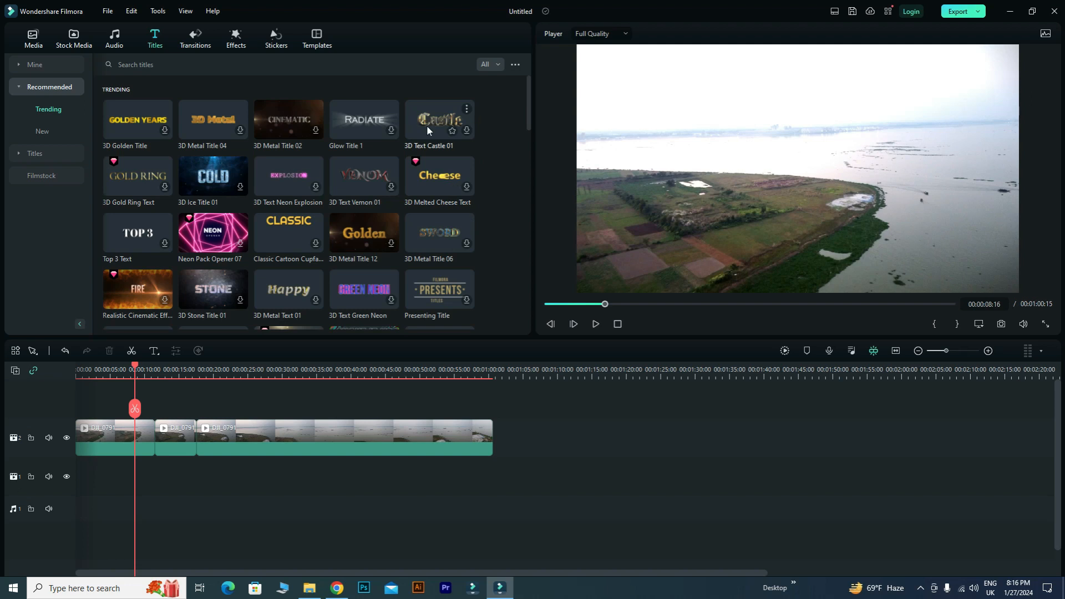
scroll(261, 235, down, 2)
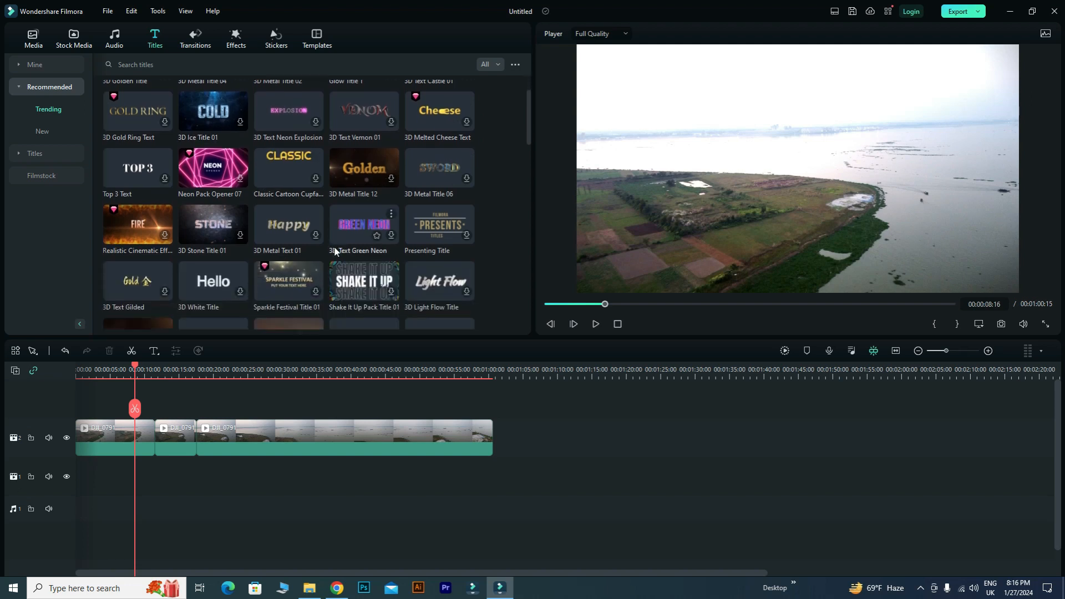
scroll(335, 249, down, 3)
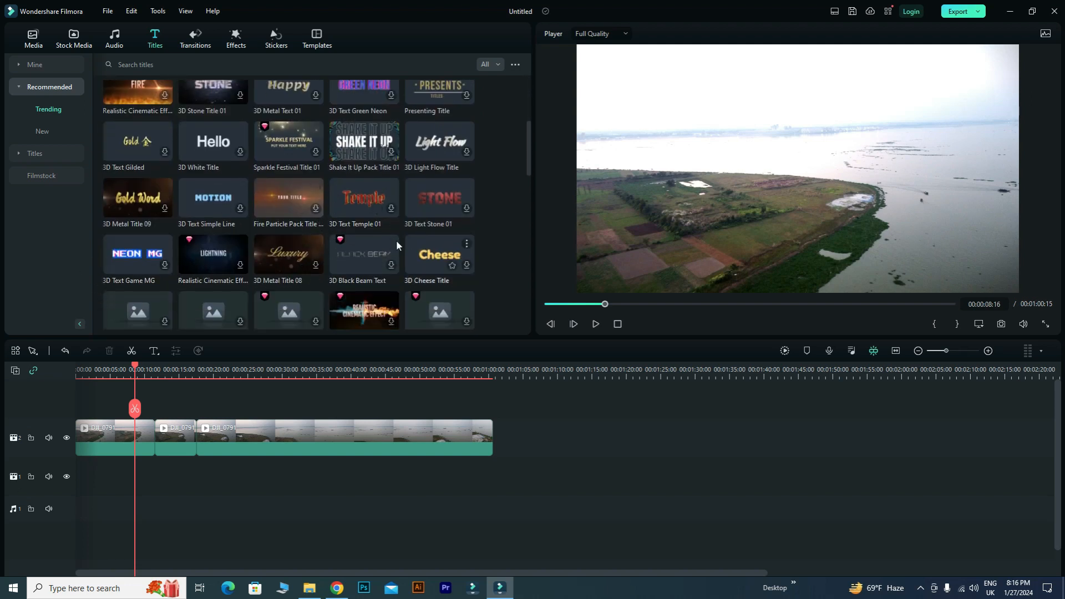
scroll(388, 236, up, 4)
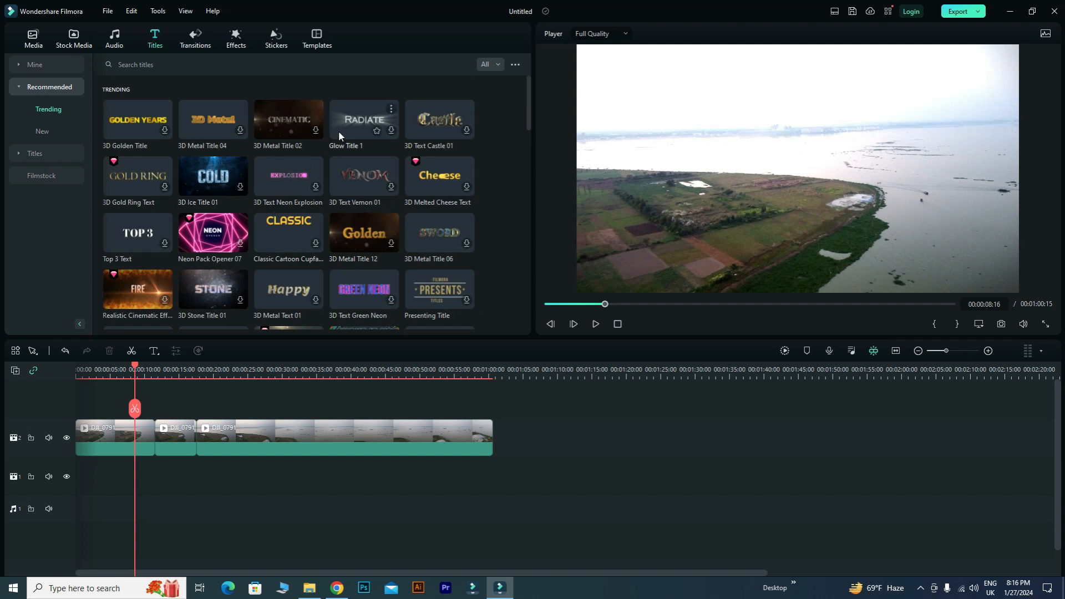
drag(351, 125, 165, 408)
- Replace the title text "Radiate" with the creator's name and confirm the title settings
click(745, 181)
double_click(744, 184)
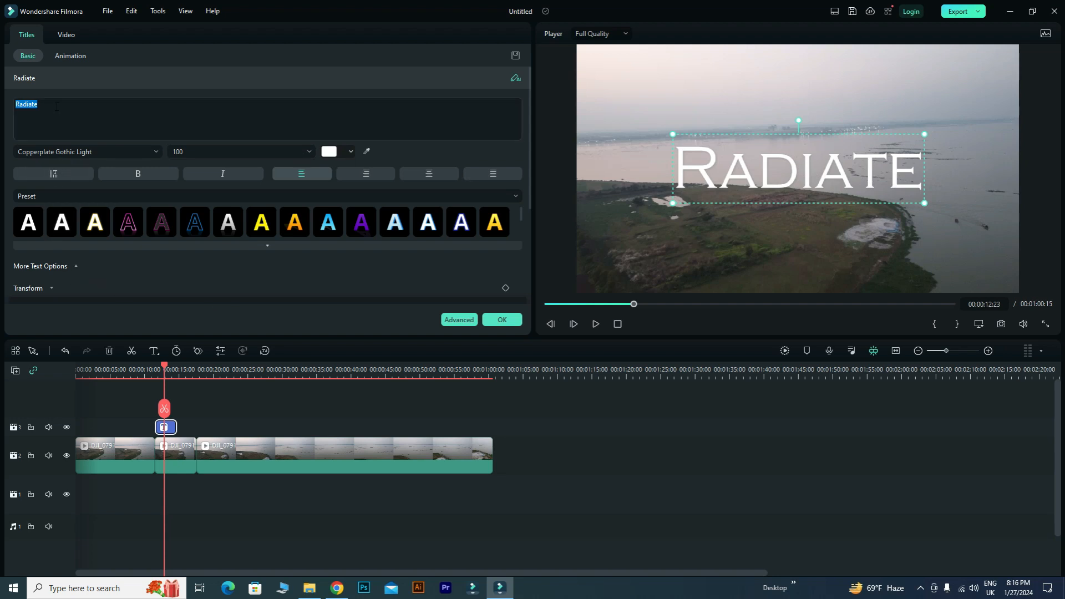
click(56, 107)
key(BackSpace)
key(BackSpace)
key(BackSpace)
key(BackSpace)
key(BackSpace)
key(BackSpace)
key(BackSpace)
text(S)
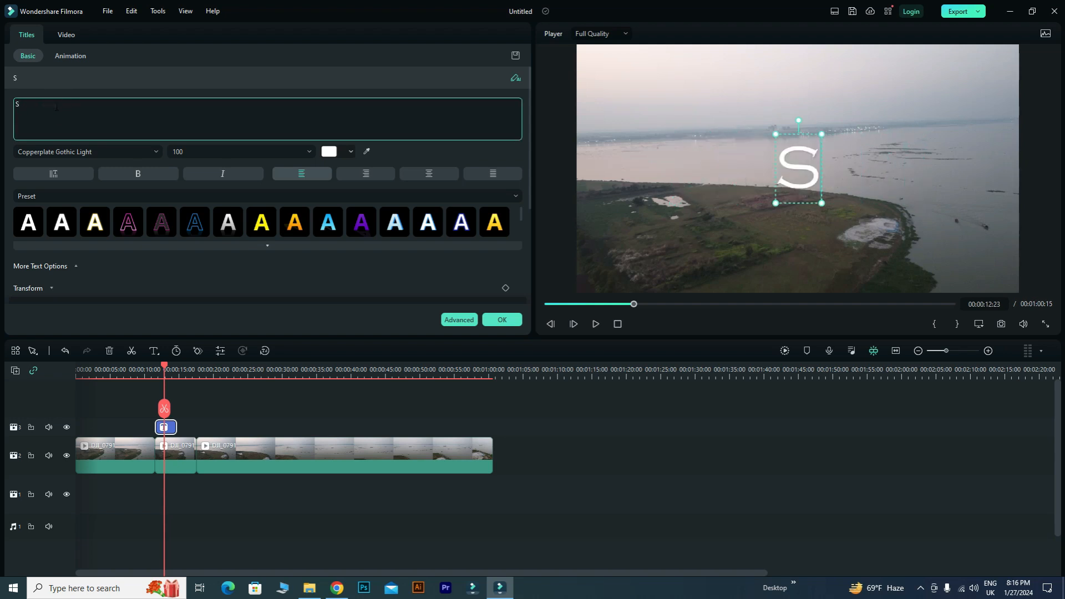
text(r Nirob)
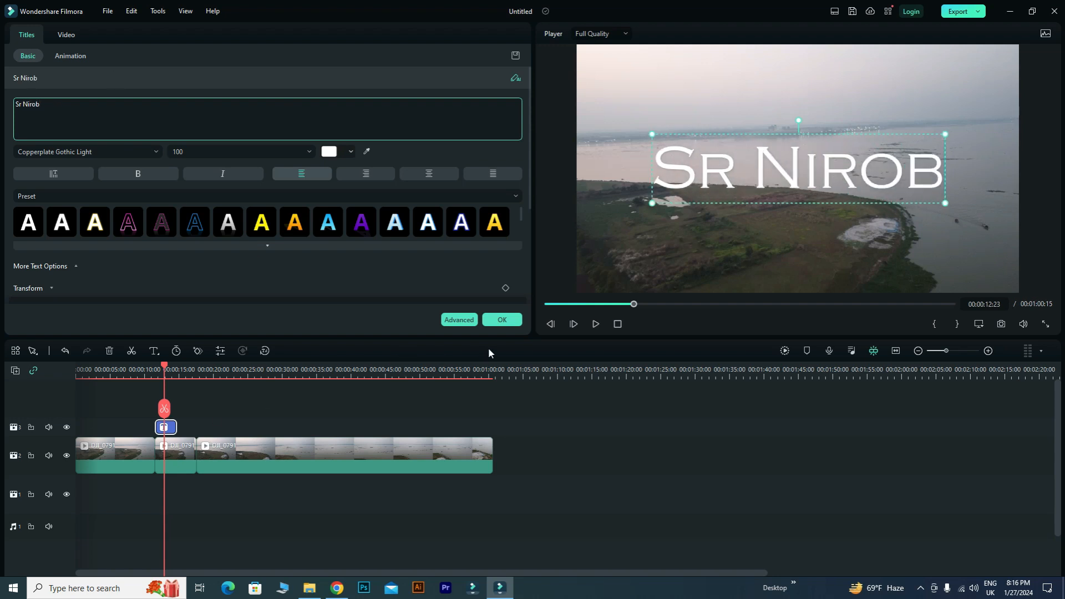
click(501, 320)
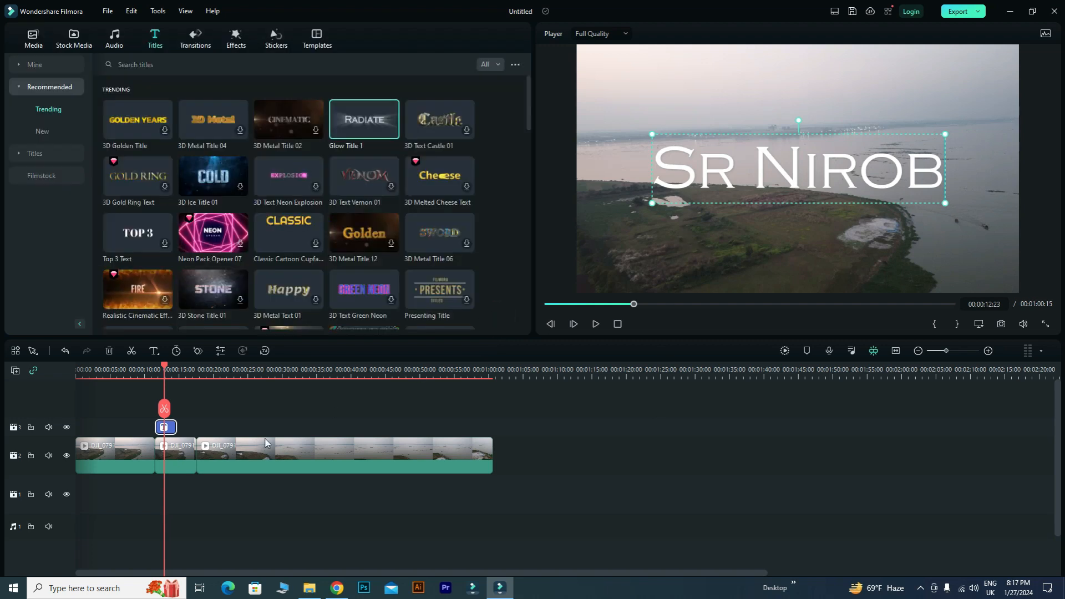
- Play the footage from 00:00:09:23 through the name title to preview it
click(171, 427)
drag(163, 369, 144, 369)
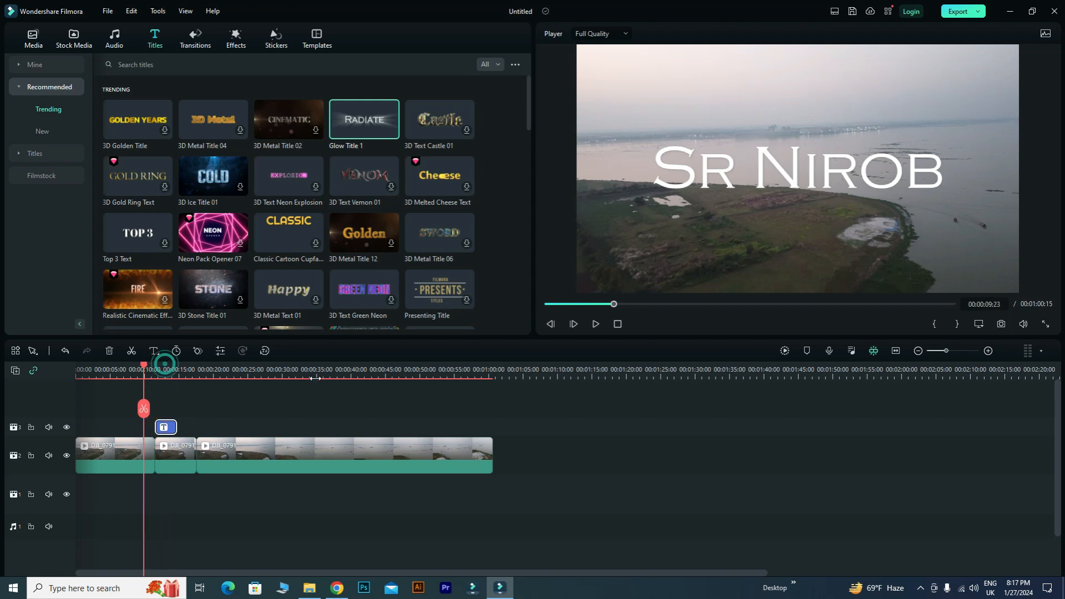
click(597, 324)
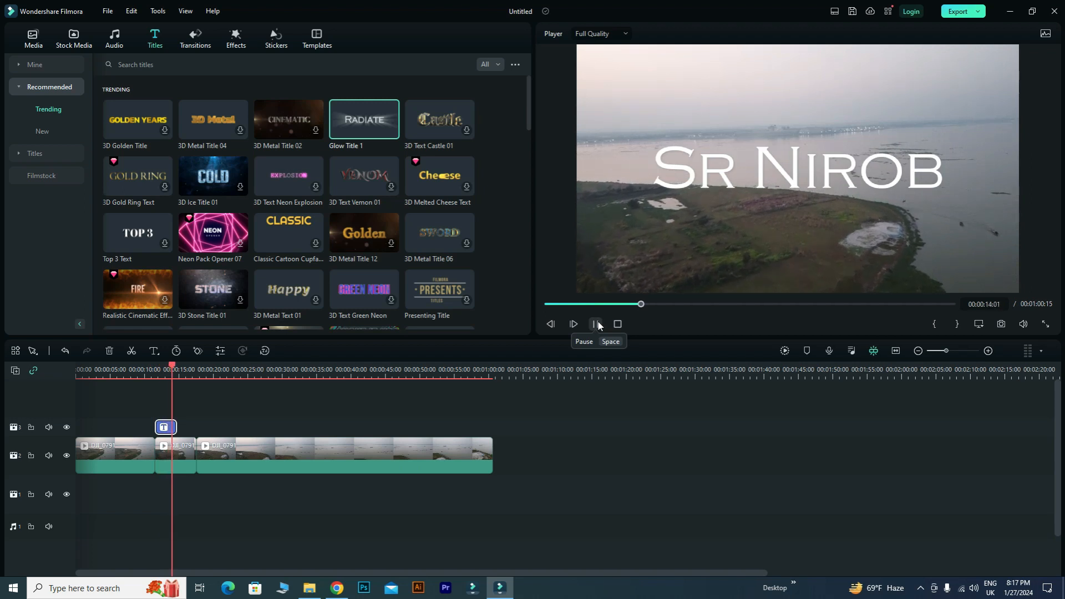
click(597, 323)
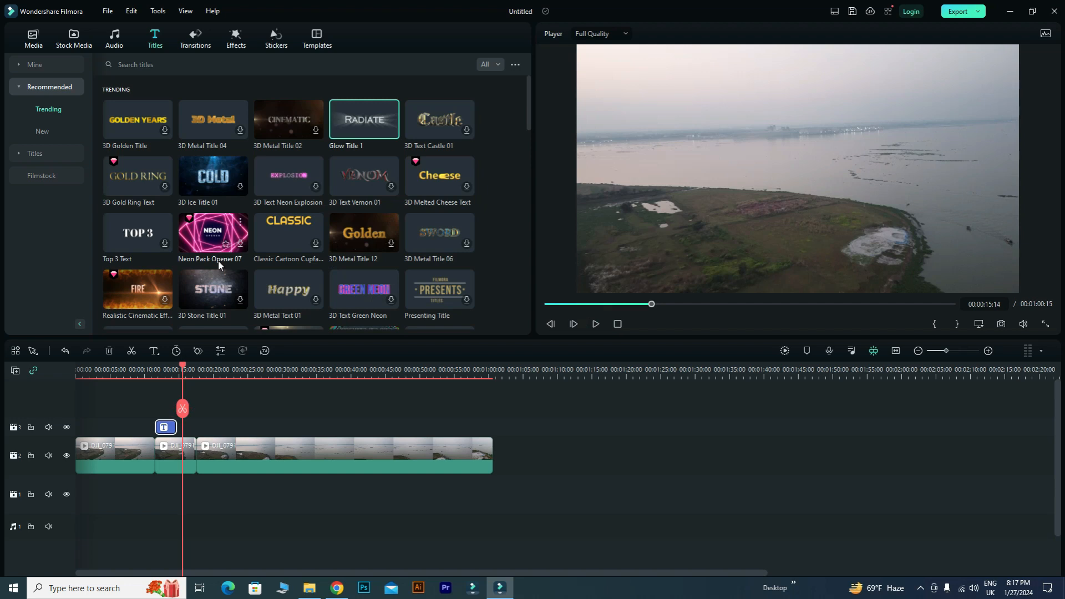
- Browse more trending titles and delete the name title above the second clip
scroll(347, 228, down, 5)
scroll(347, 226, down, 2)
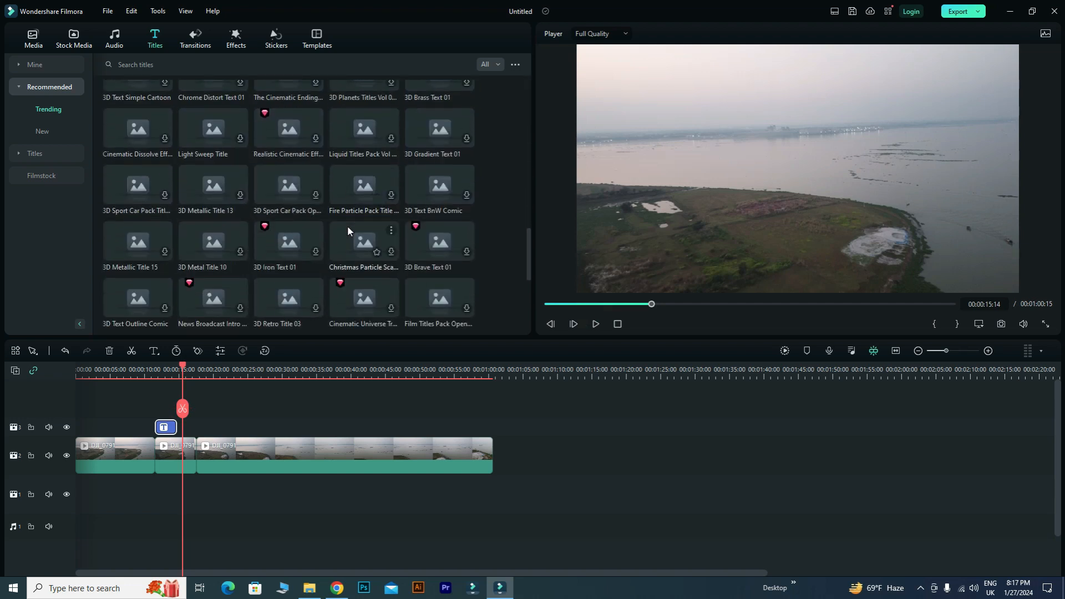
scroll(317, 258, up, 4)
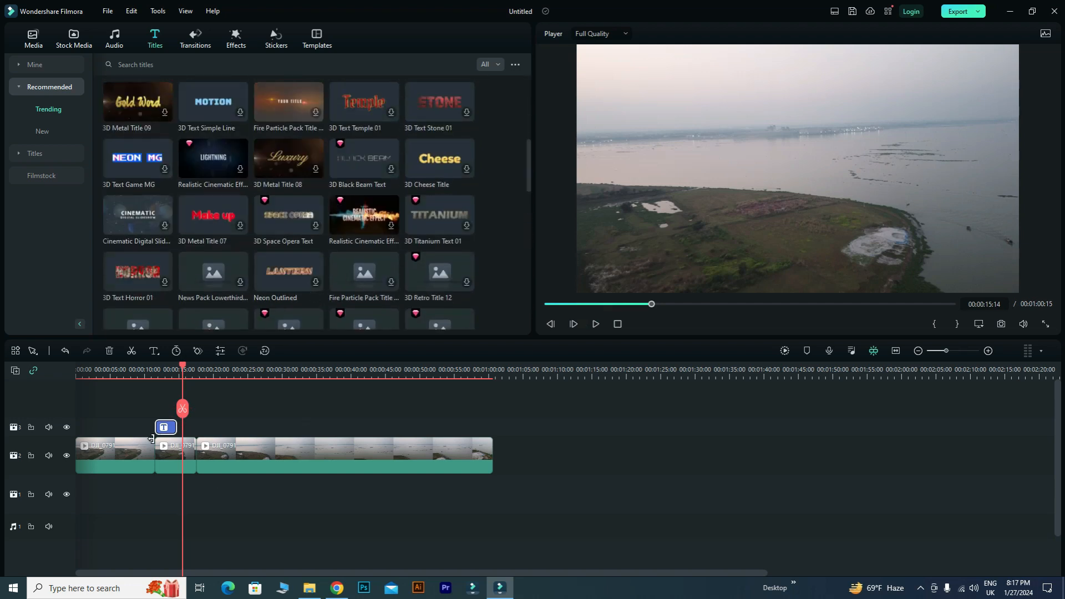
key(Delete)
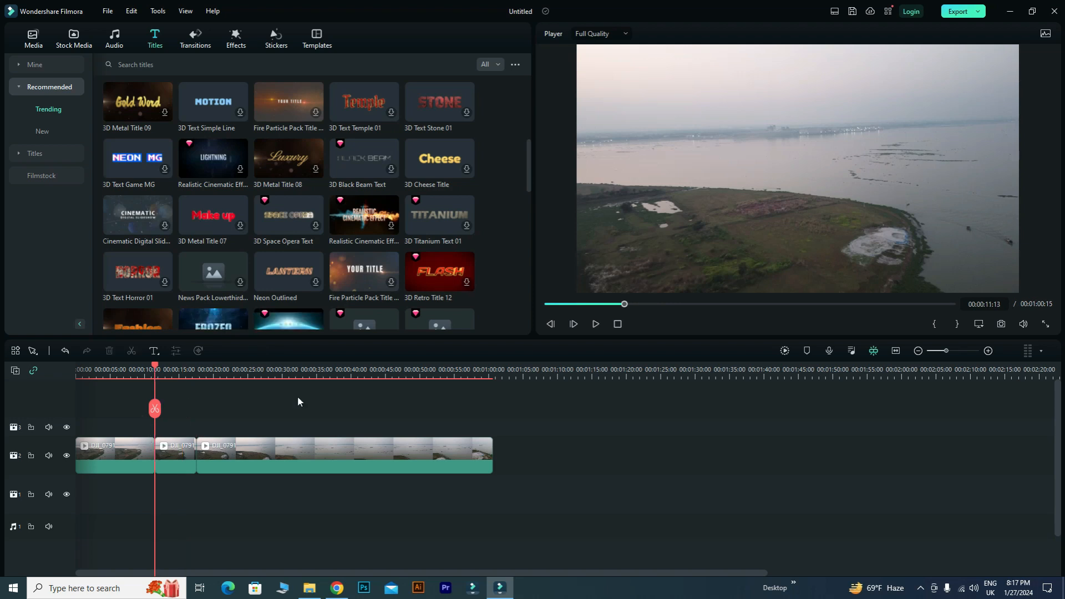
- Move the playhead to 00:00:23:20 and open the Color Match settings for the third clip
drag(156, 371, 239, 373)
right_click(260, 455)
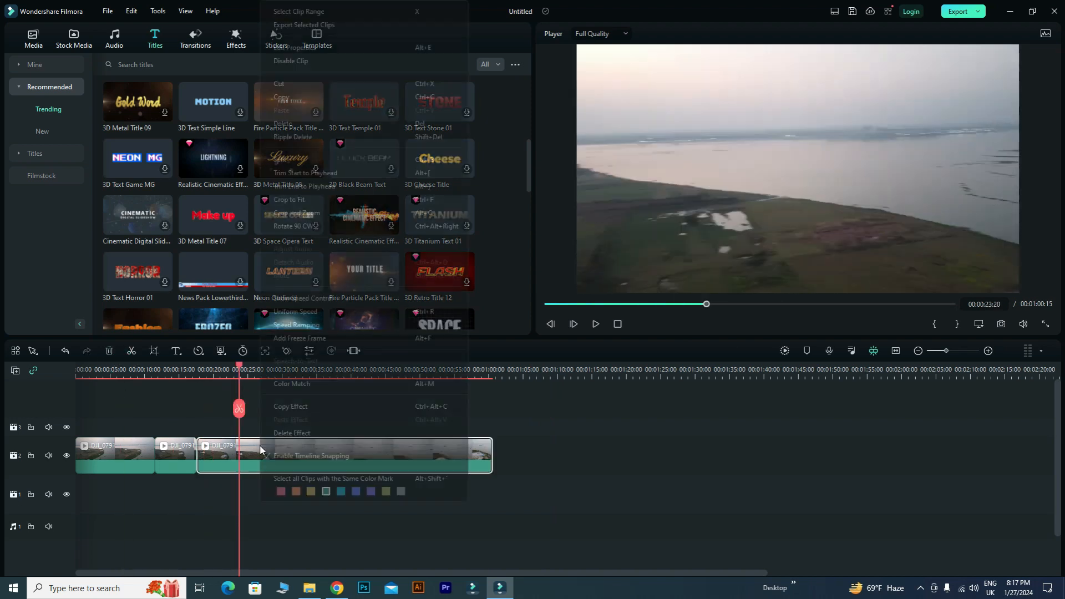
click(294, 385)
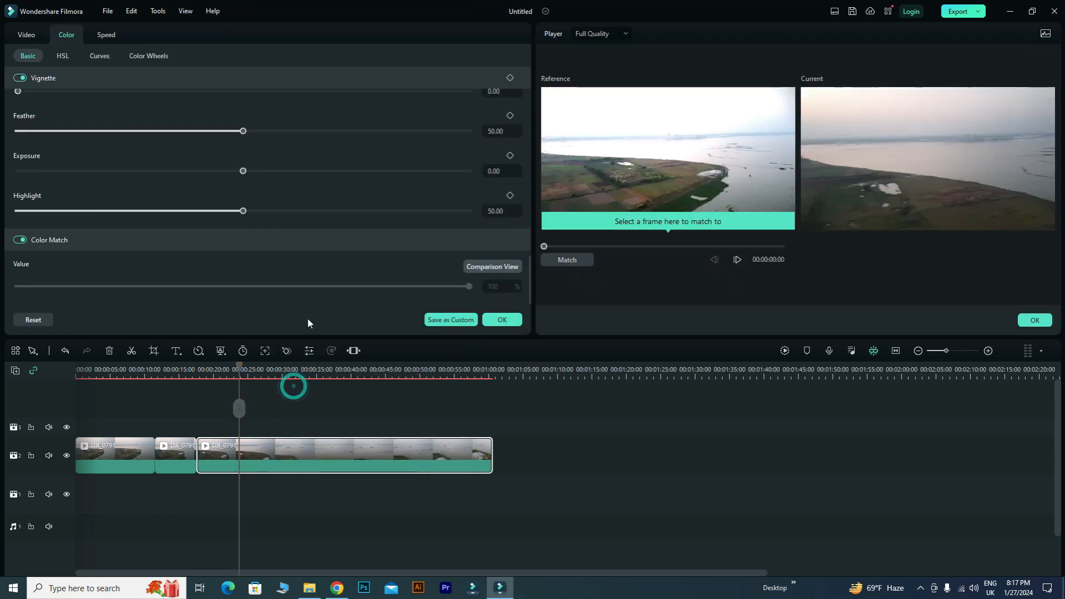
scroll(44, 178, down, 8)
scroll(150, 221, up, 6)
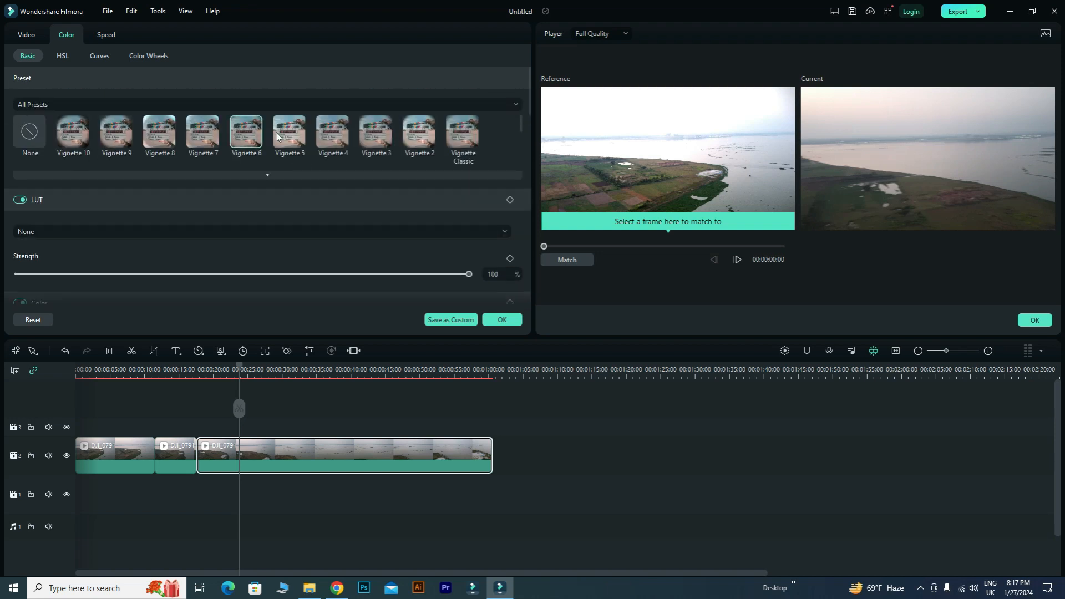
- Try the color presets Vignette 5, 4, 3 and 2 on the third clip, ending with Vignette Classic
click(286, 136)
click(333, 134)
click(372, 141)
click(431, 141)
click(461, 140)
- Set the third clip's Brightness to 82 and Exposure to -46.62, and confirm the color settings
scroll(135, 235, down, 1)
scroll(288, 220, down, 2)
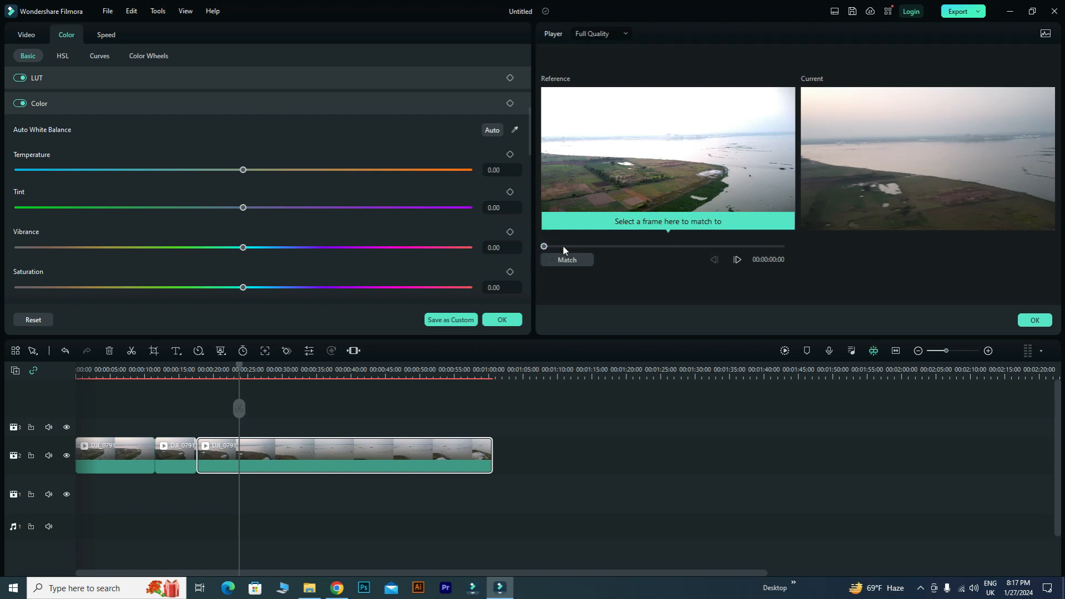
scroll(96, 271, down, 2)
scroll(267, 270, up, 2)
scroll(264, 269, down, 2)
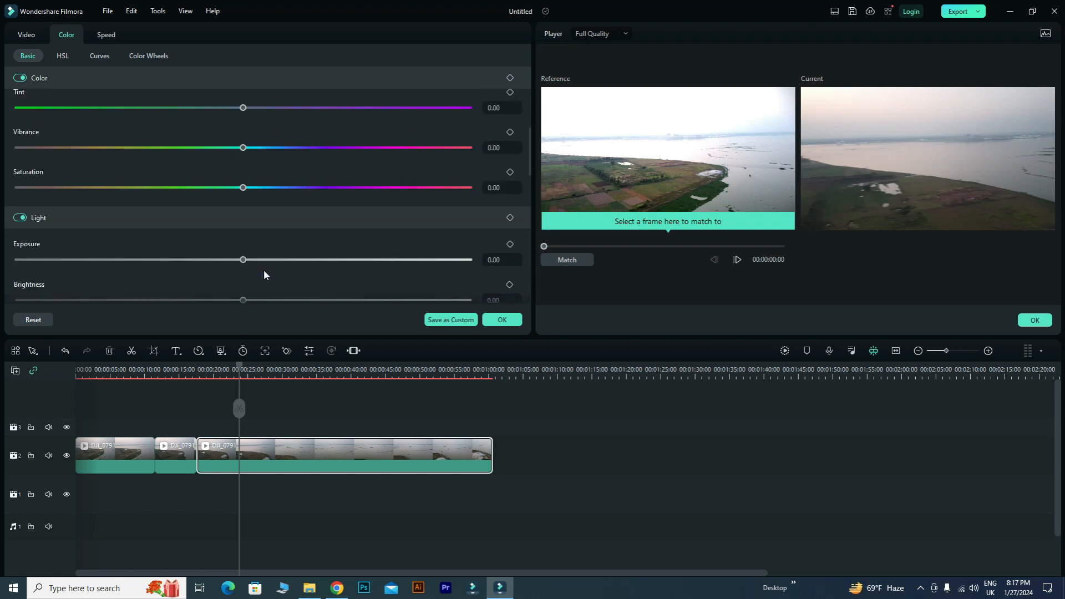
drag(244, 300, 427, 300)
drag(243, 260, 137, 259)
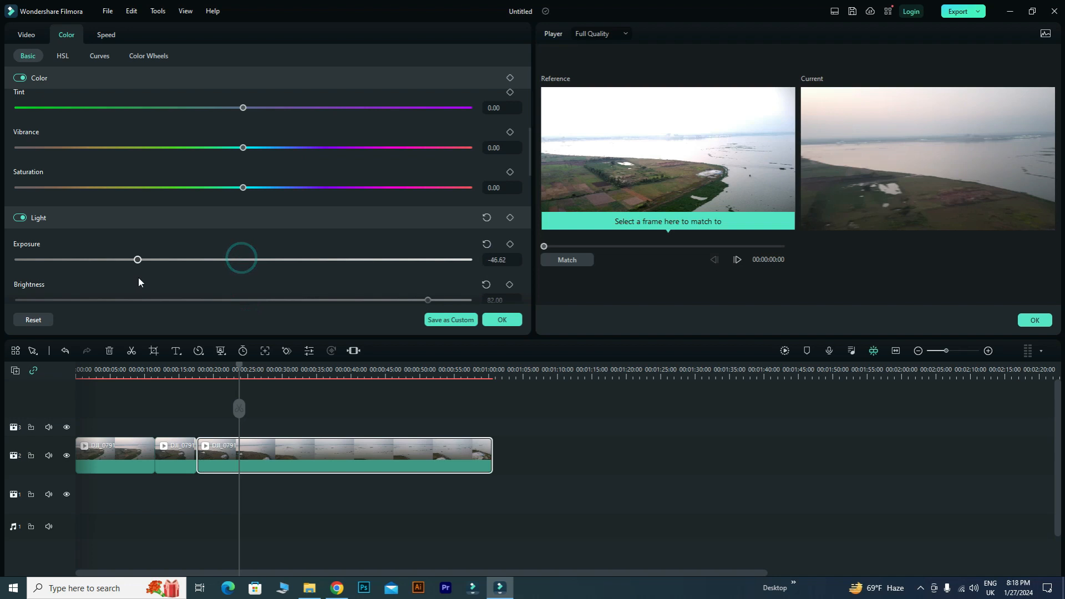
click(502, 319)
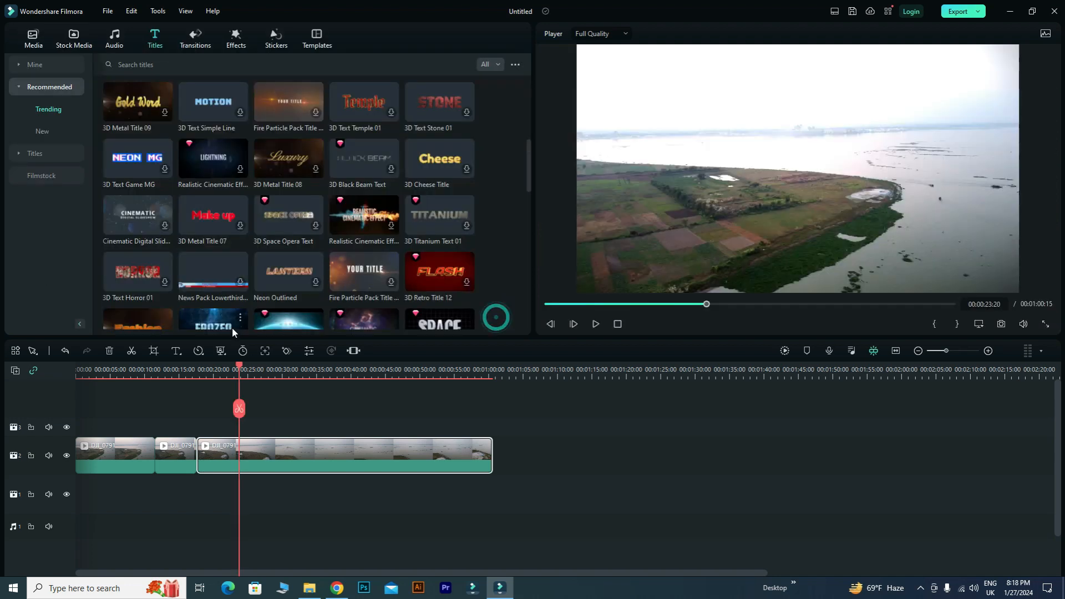
- Apply Speed Ramping to the third clip
right_click(299, 463)
click(239, 496)
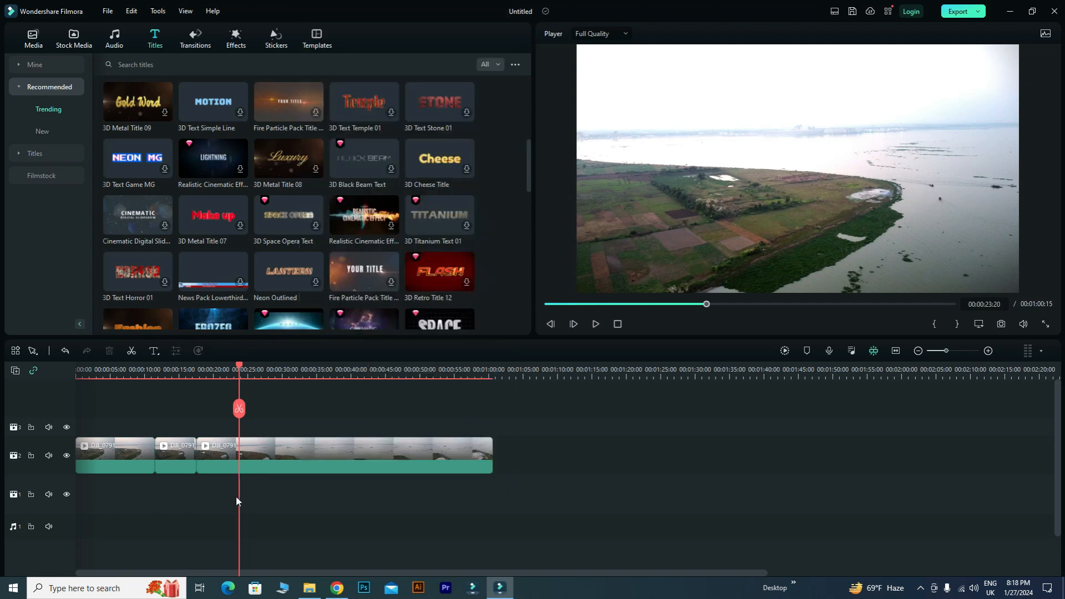
right_click(284, 454)
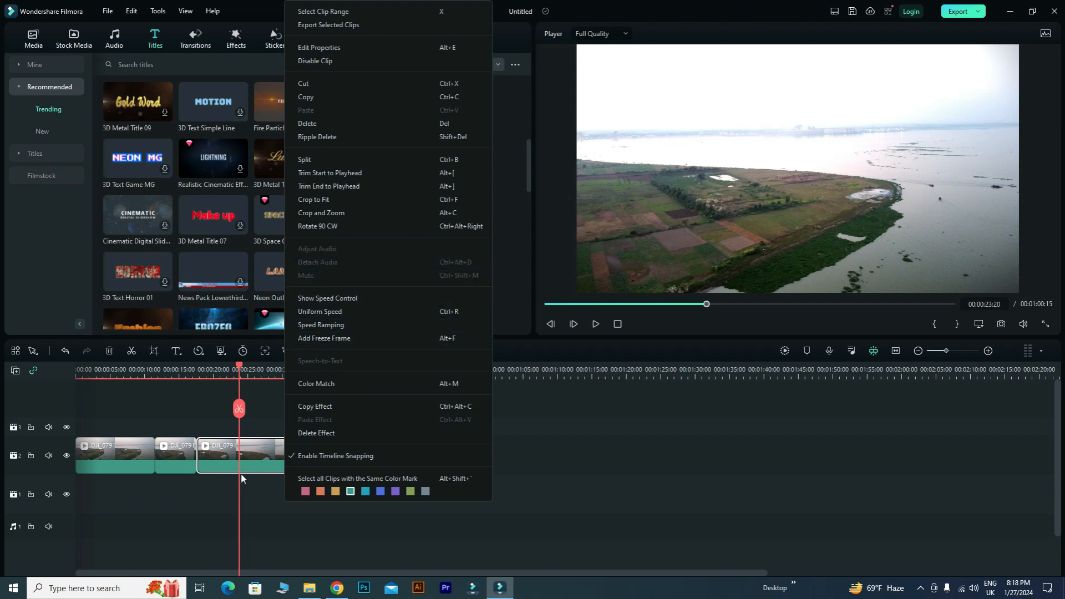
click(255, 465)
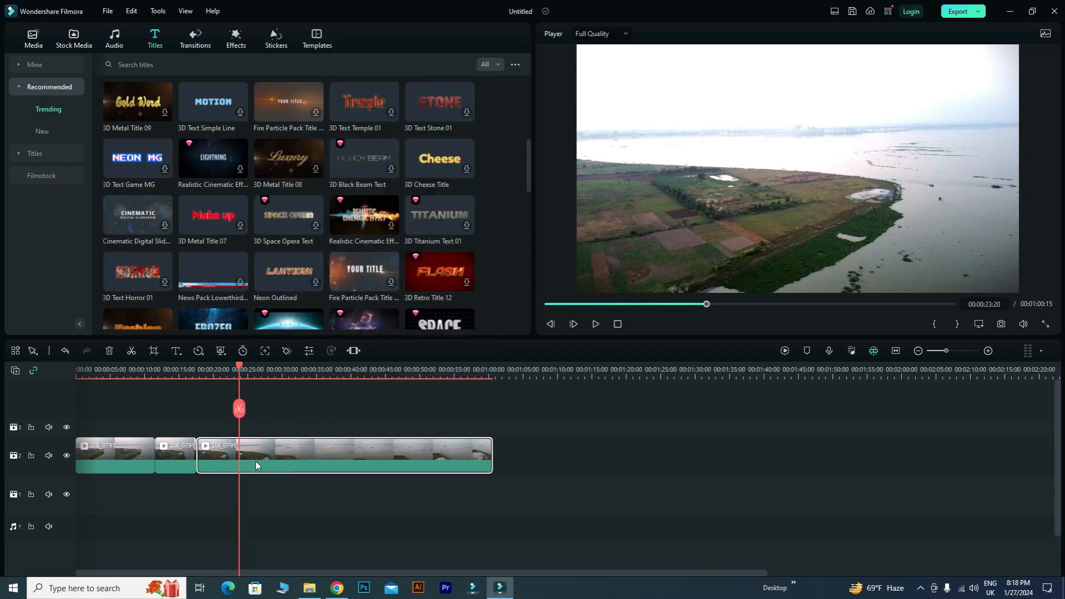
right_click(256, 462)
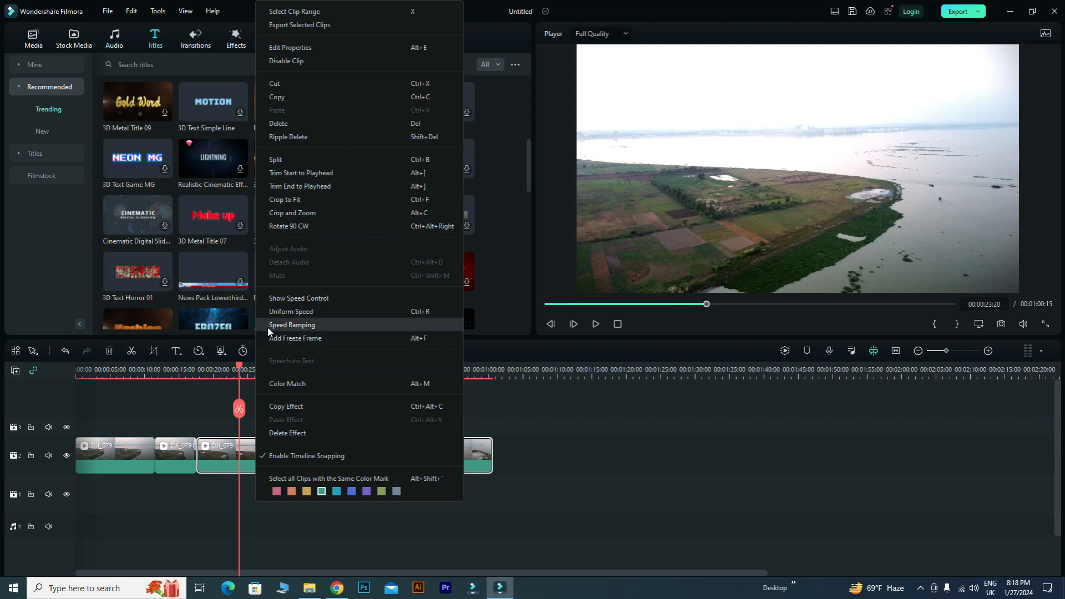
click(306, 327)
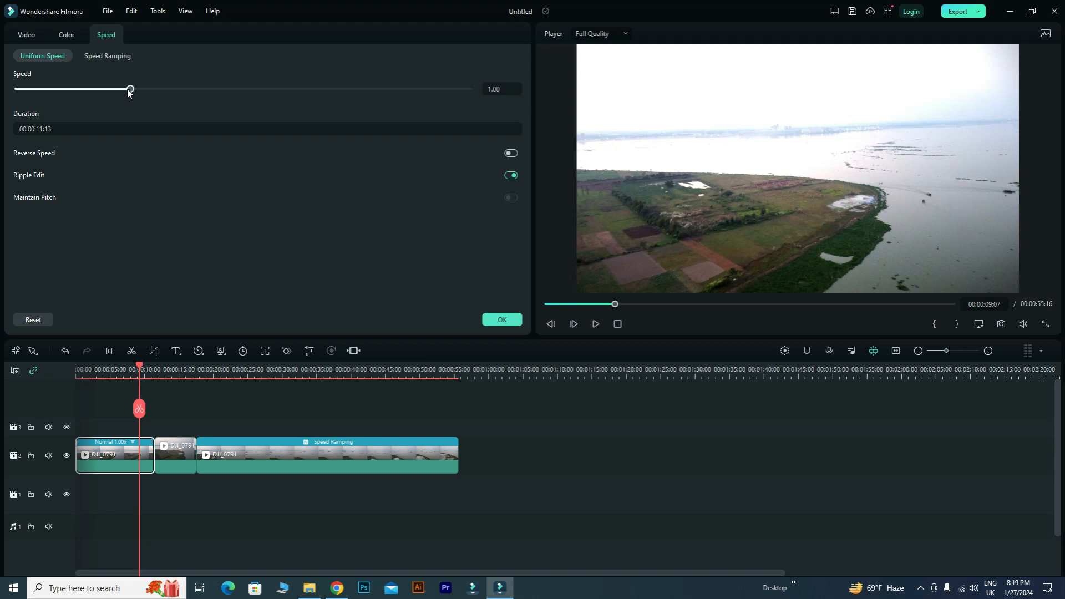
- Set the first clip's uniform speed to 4.24, play it back from the start of the timeline, and confirm the speed settings
drag(129, 89, 21, 119)
drag(175, 126, 274, 139)
drag(139, 370, 61, 374)
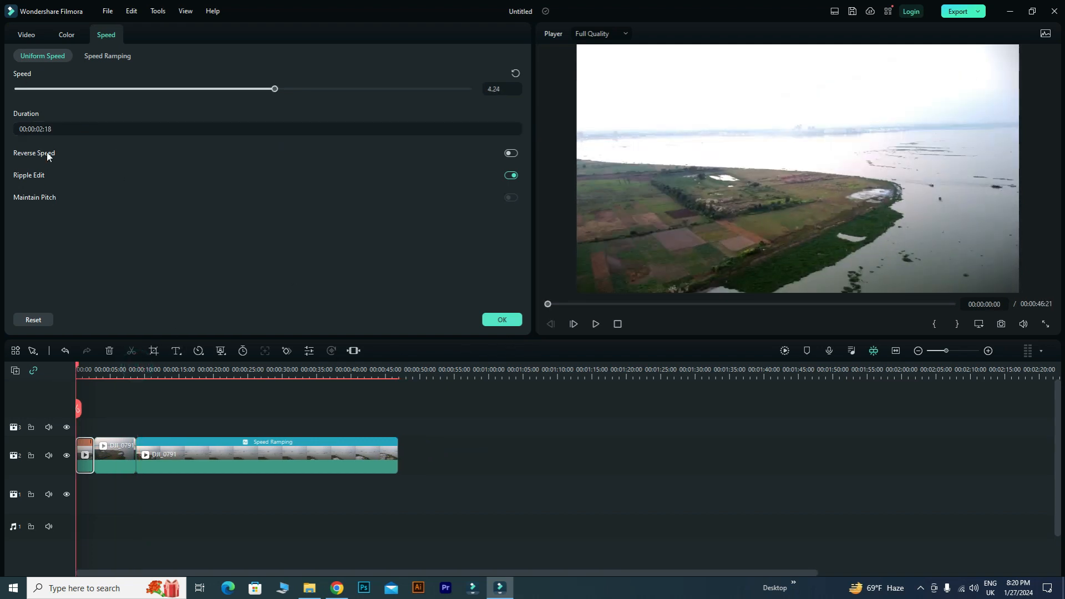
click(595, 325)
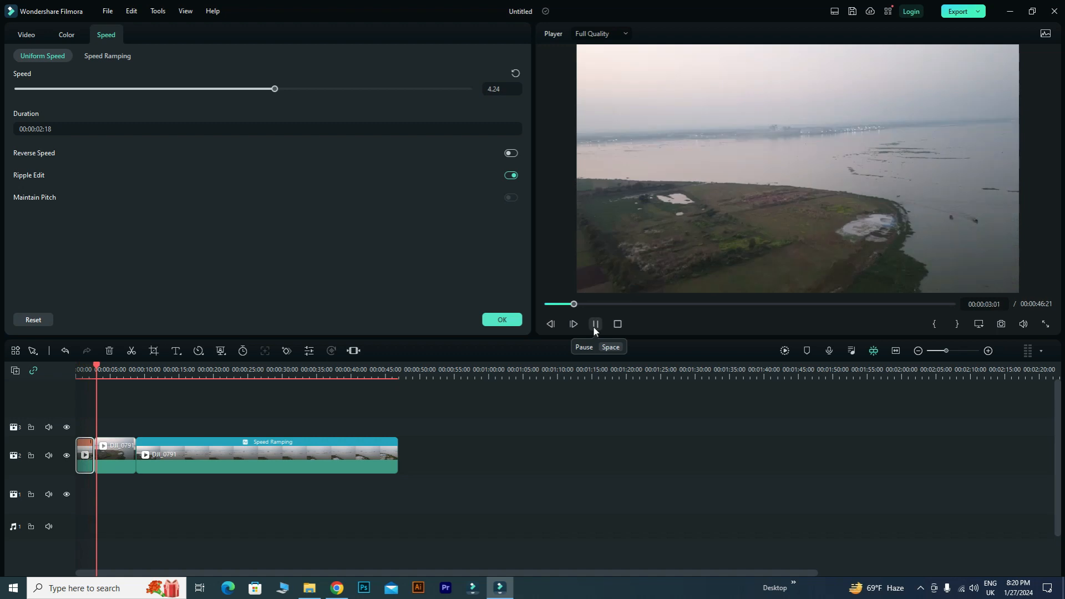
click(595, 324)
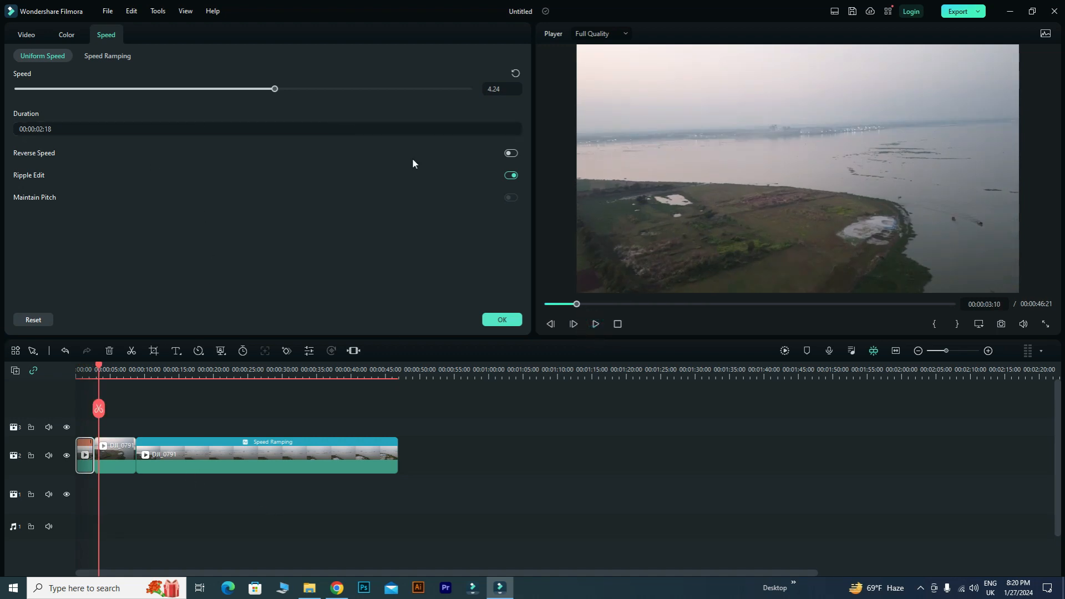
click(510, 323)
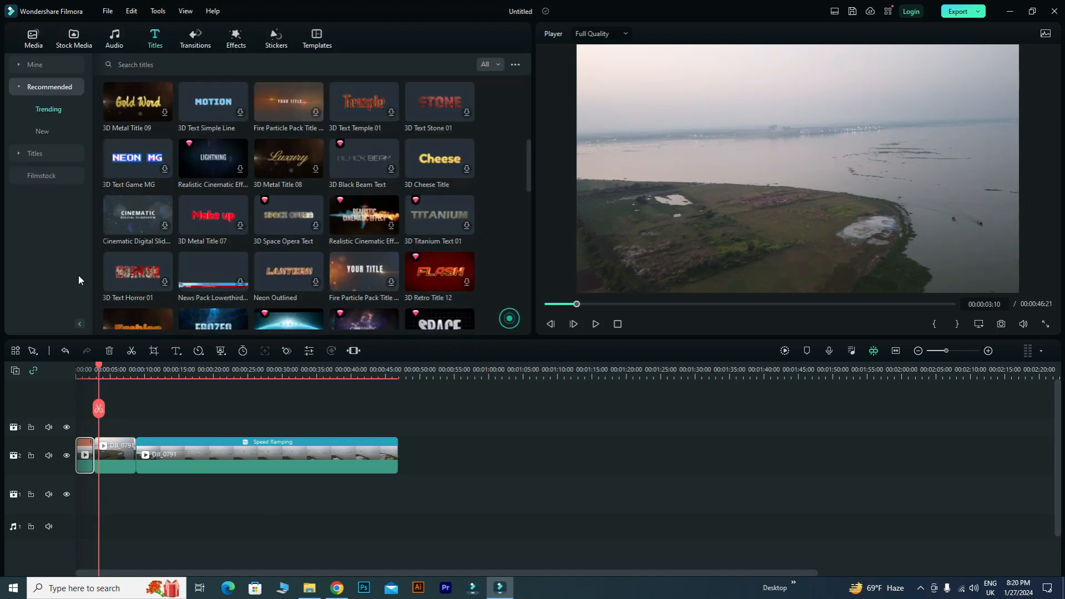
- Crop the second clip to a 16:9 area of 1456 x 819 over the lower-left land, and play back the result
right_click(110, 457)
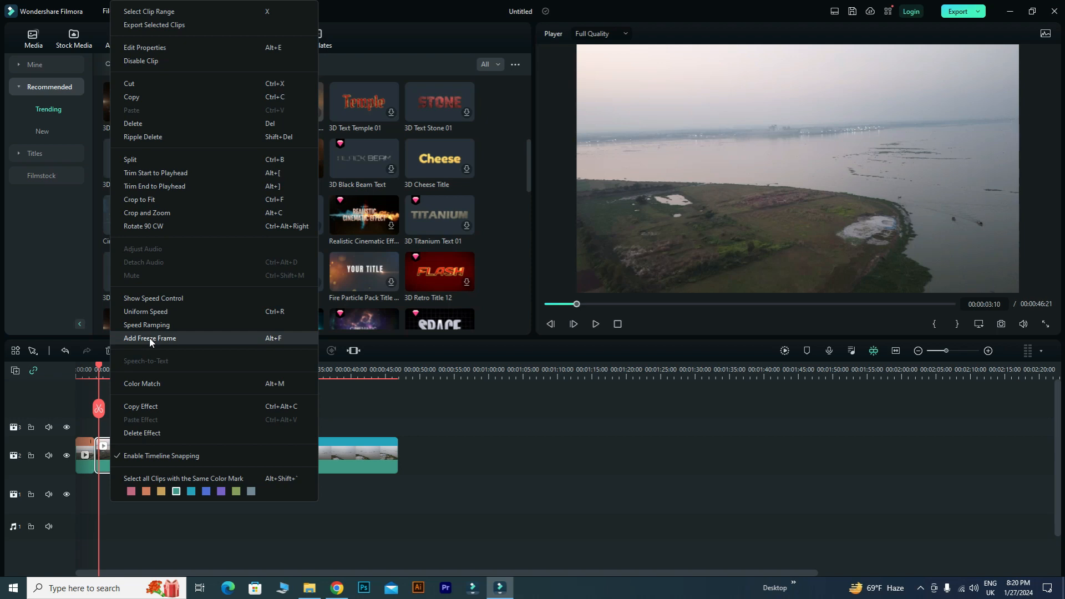
click(164, 215)
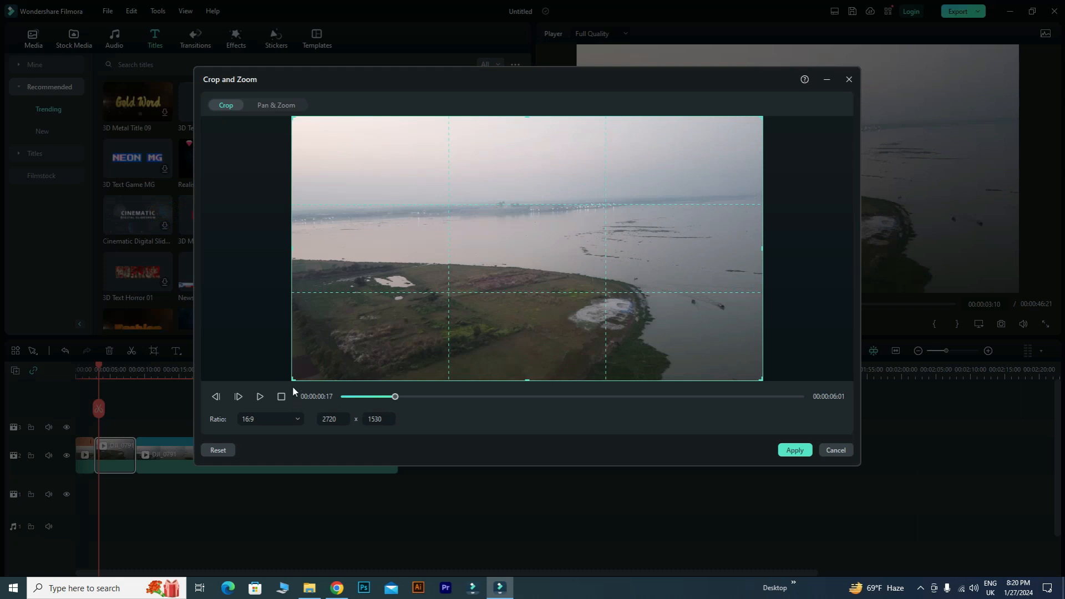
drag(291, 380, 423, 307)
drag(601, 201, 492, 277)
drag(316, 378, 404, 333)
drag(549, 252, 449, 274)
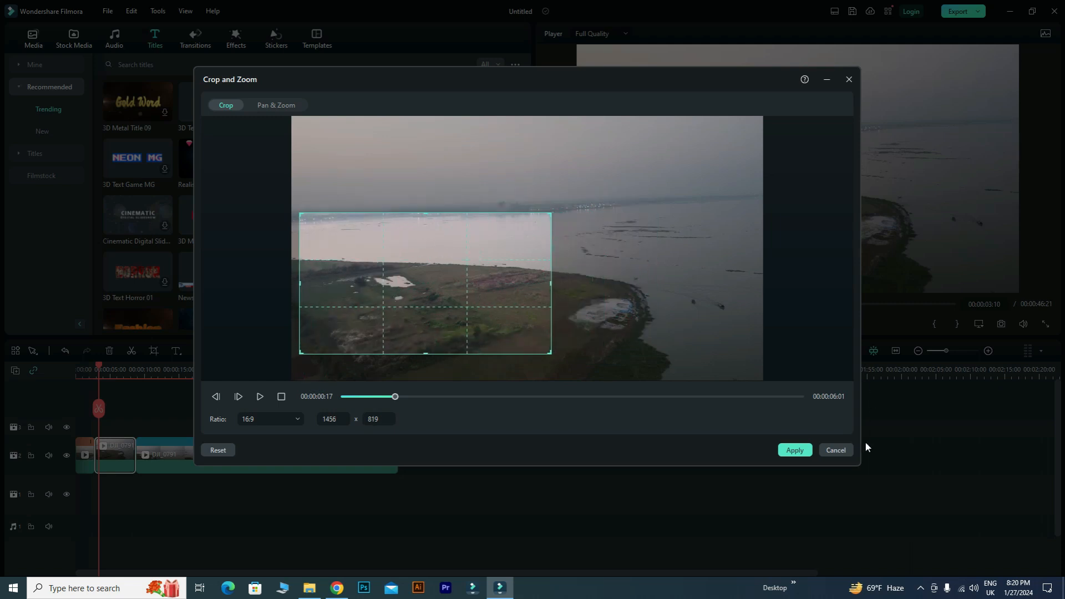
click(793, 450)
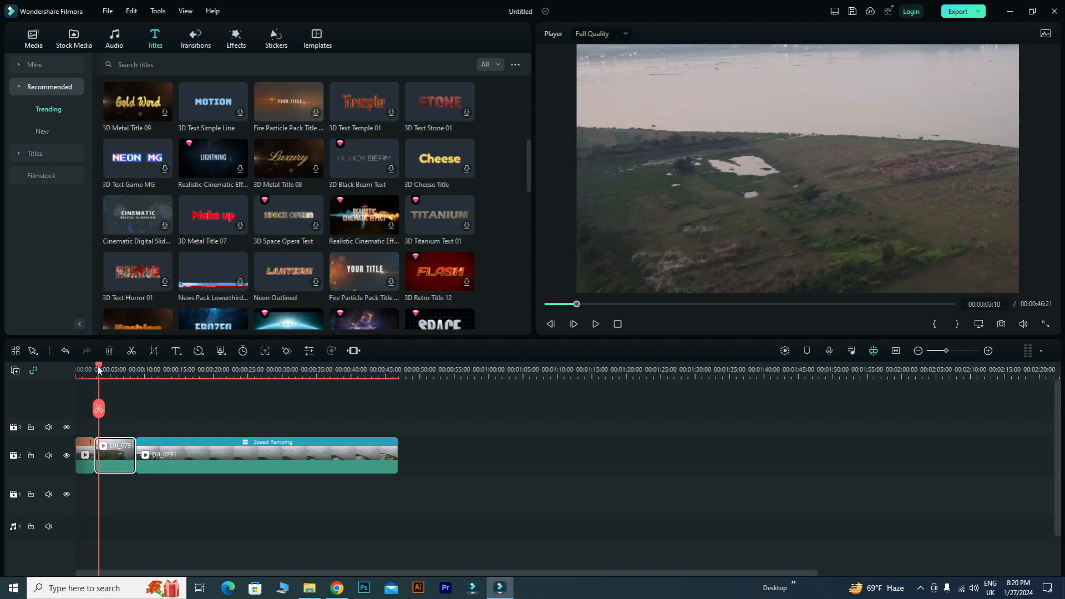
drag(98, 365, 88, 366)
click(594, 324)
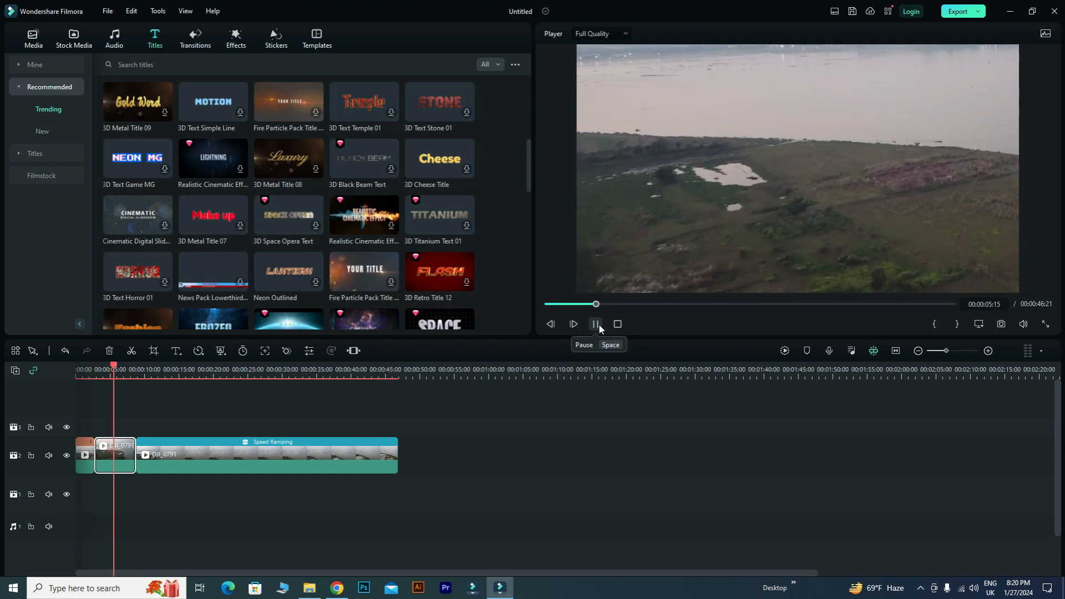
click(599, 323)
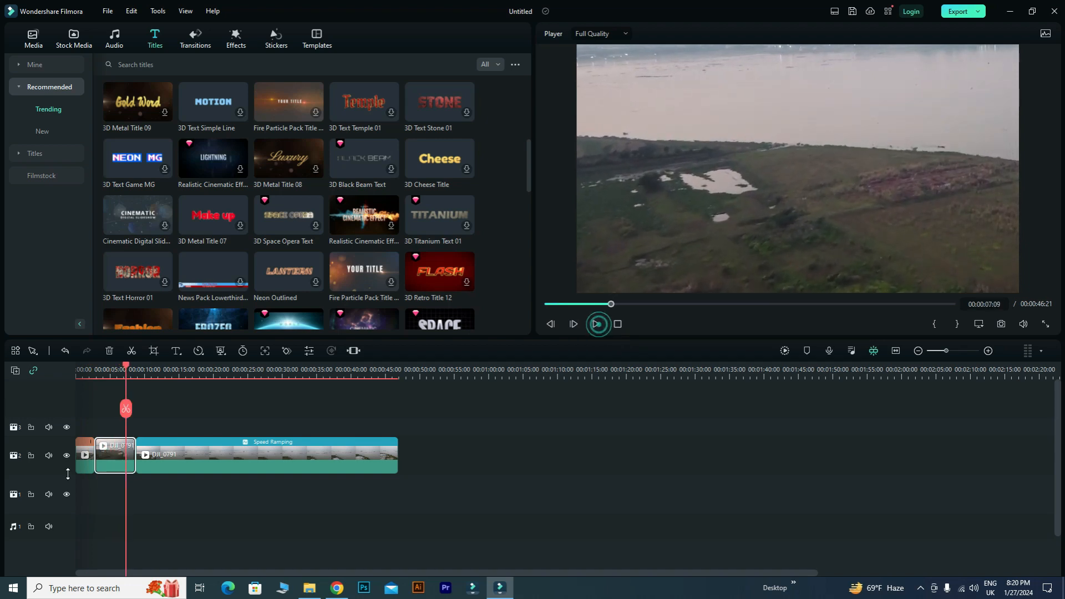
right_click(127, 463)
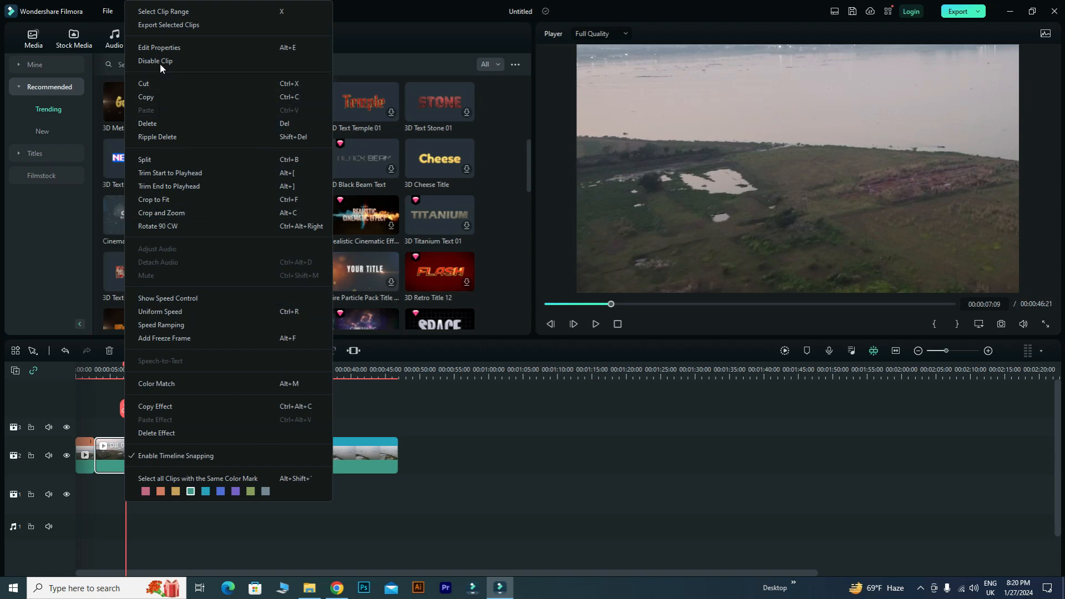
click(490, 420)
click(34, 39)
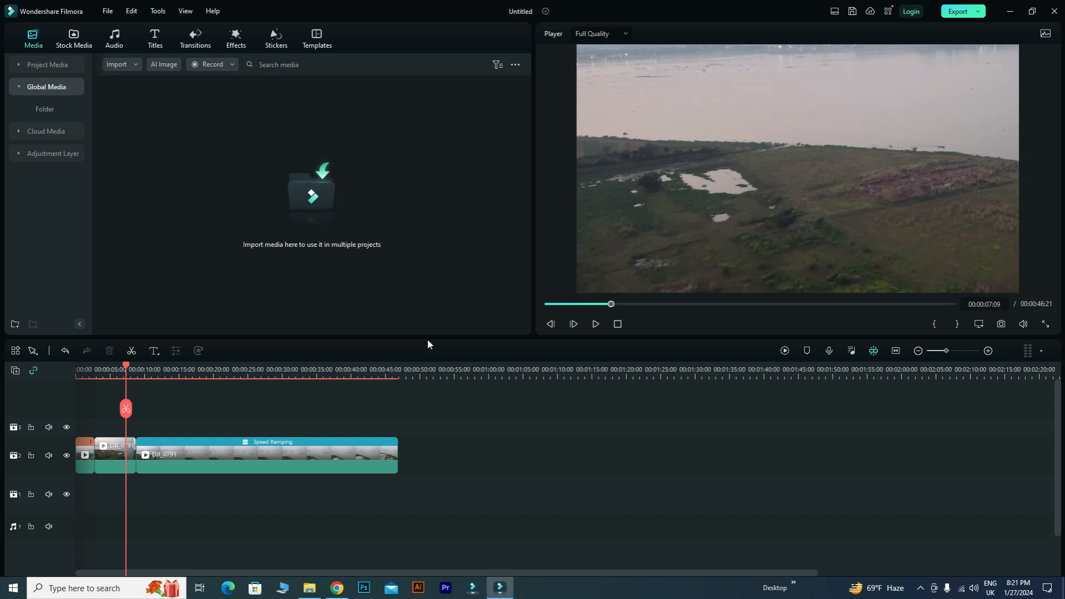
drag(427, 424, 82, 501)
click(438, 417)
click(229, 65)
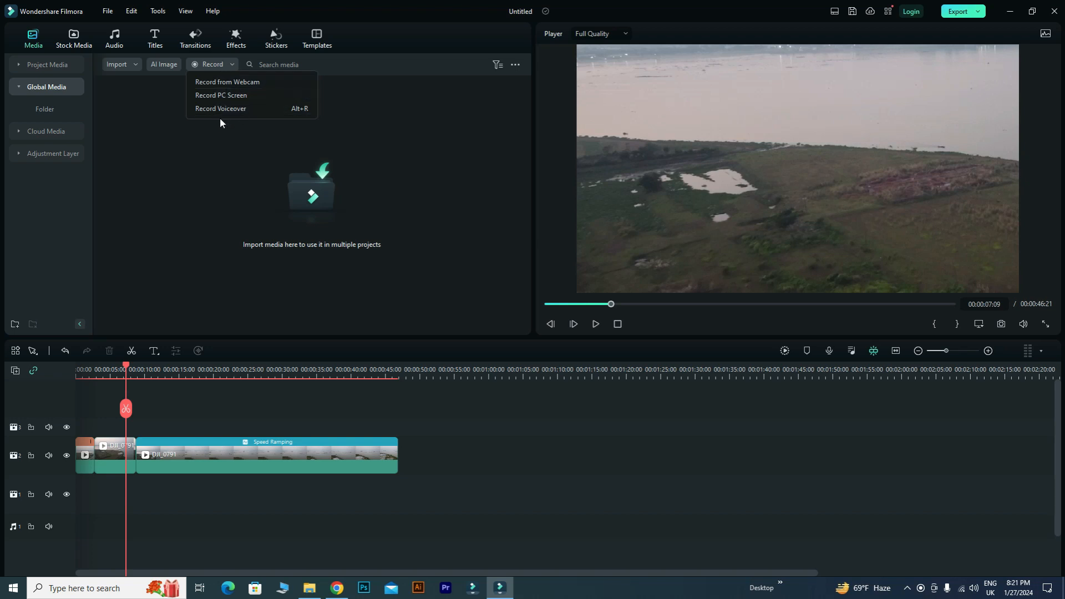
click(208, 152)
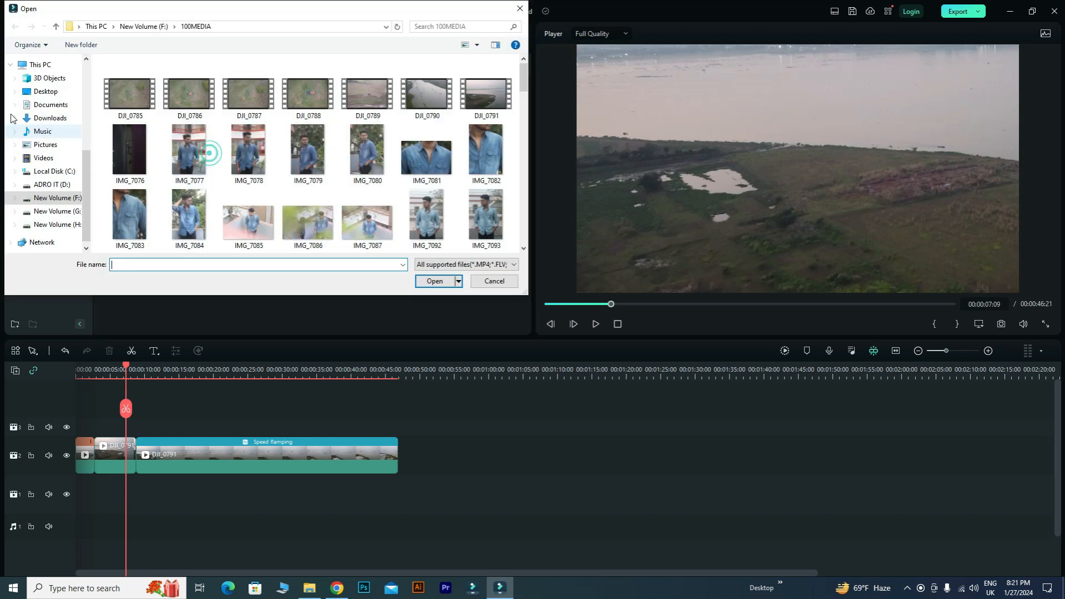
click(519, 9)
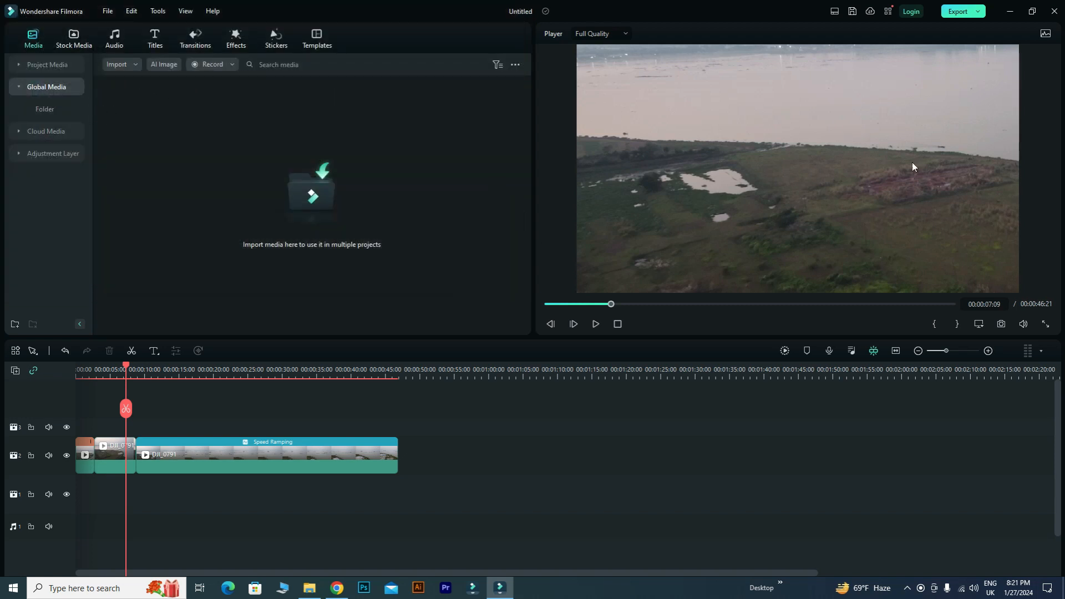
- Open the export settings for a local file and choose the "save as" folder on drive H: as the save location
click(957, 12)
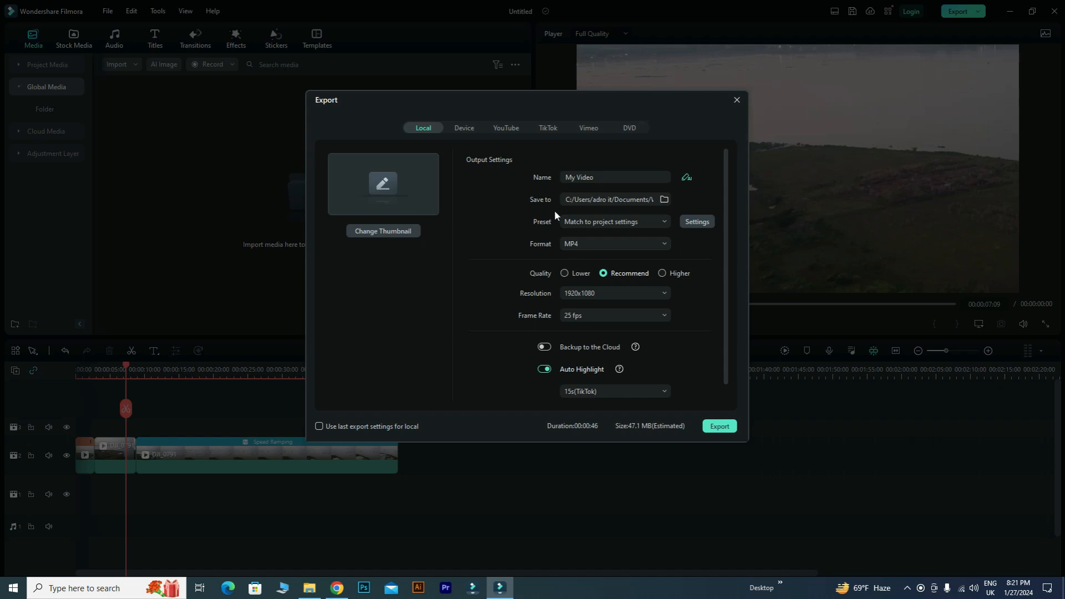
scroll(608, 250, down, 1)
scroll(586, 239, up, 1)
click(663, 199)
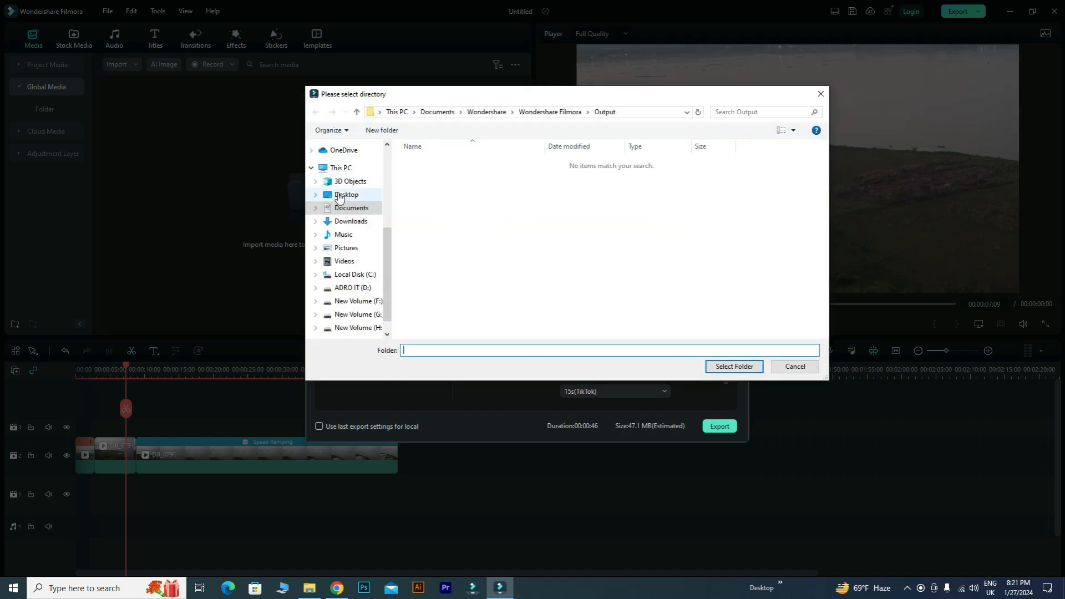
click(340, 195)
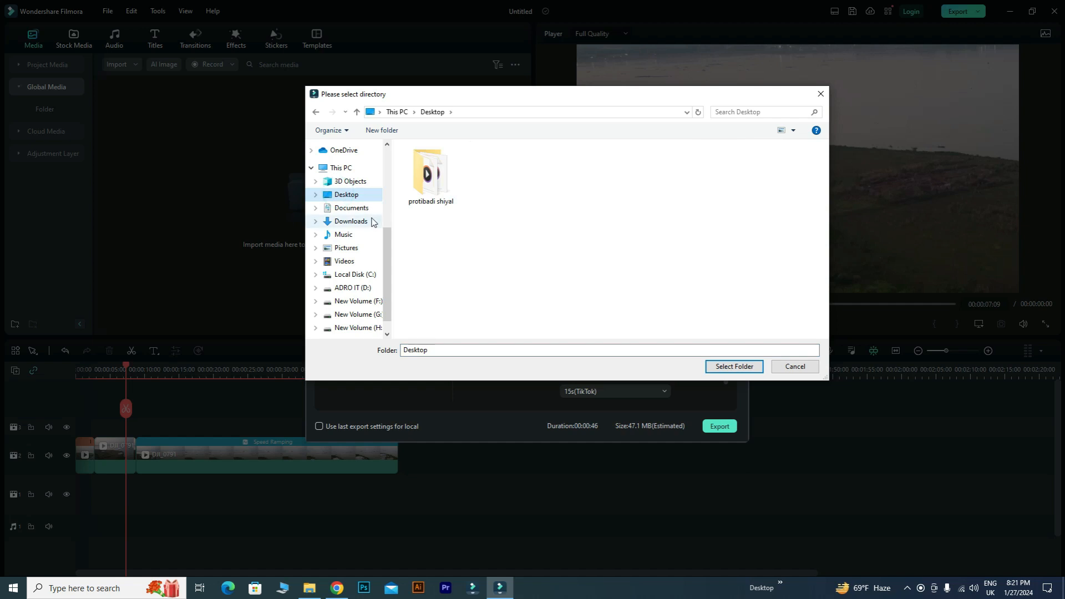
click(358, 327)
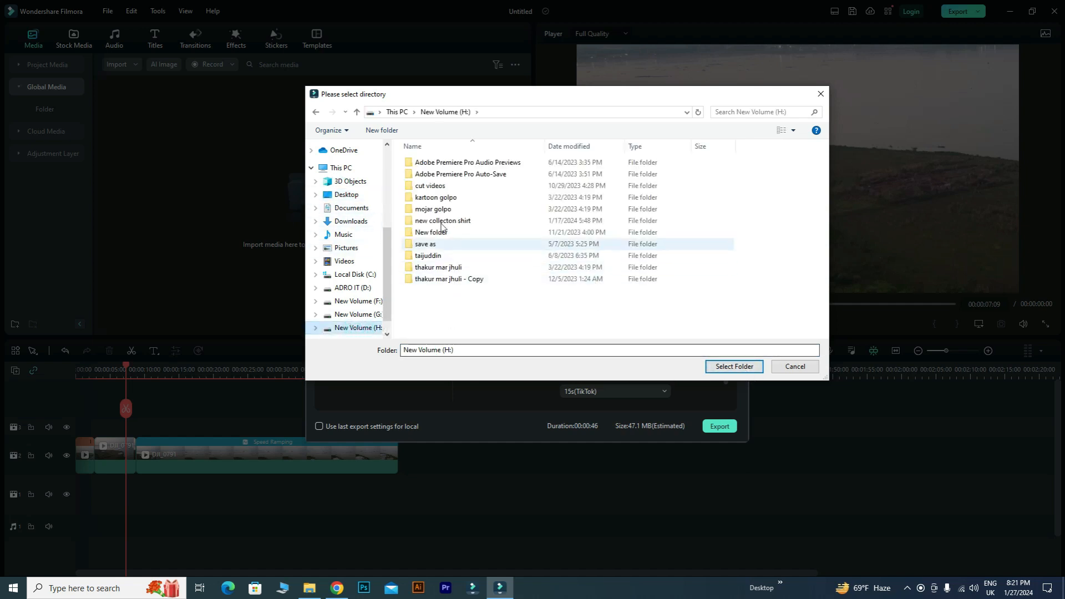
click(427, 243)
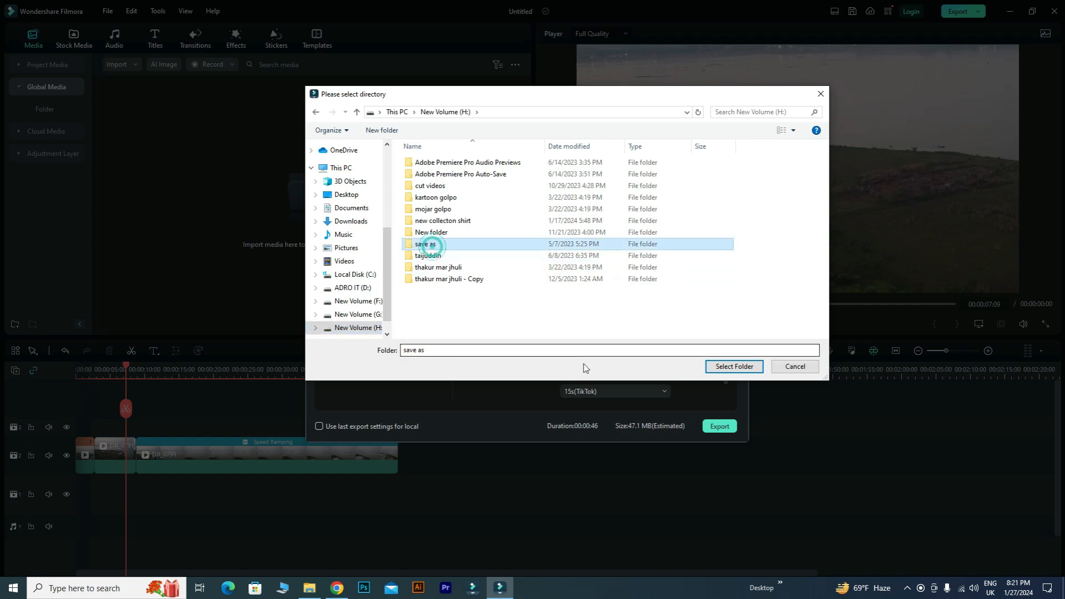
click(737, 366)
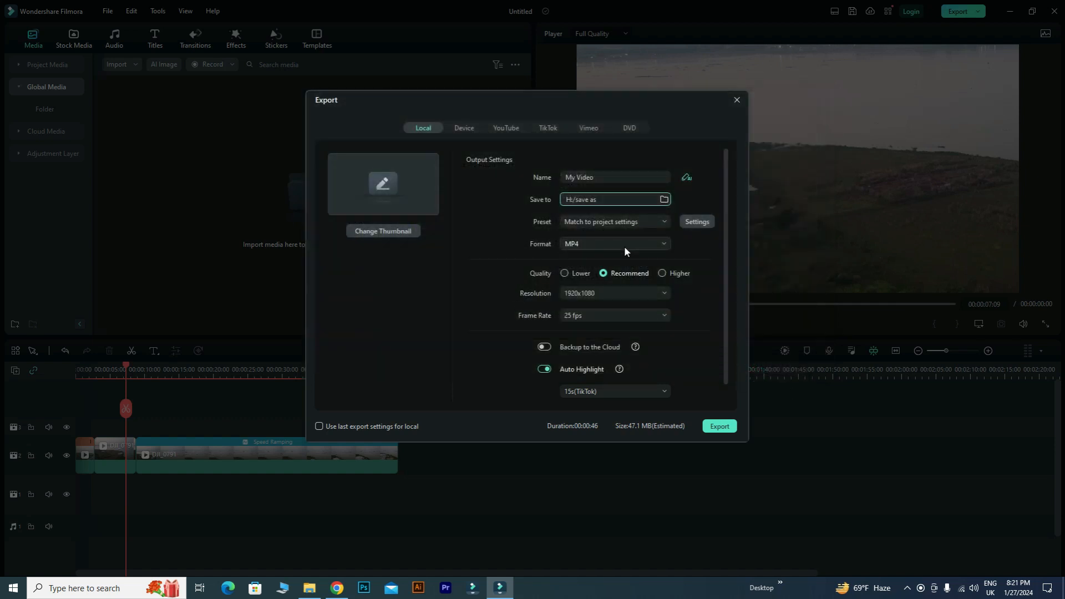
- Keep the export name My Video, and choose a resolution of 1920x1080 and a frame rate of 25 fps
double_click(603, 177)
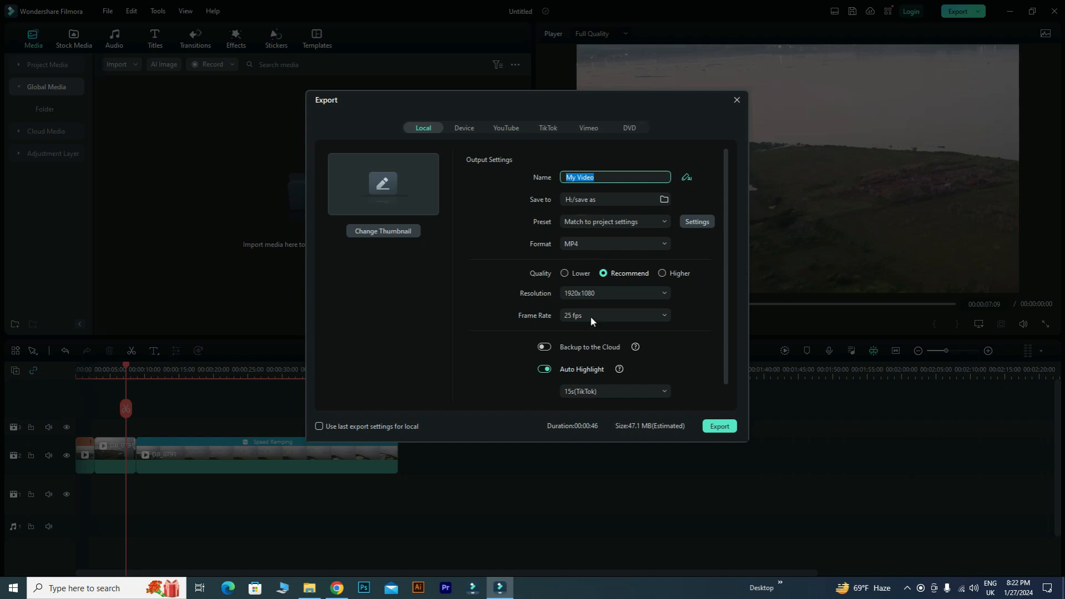
click(664, 293)
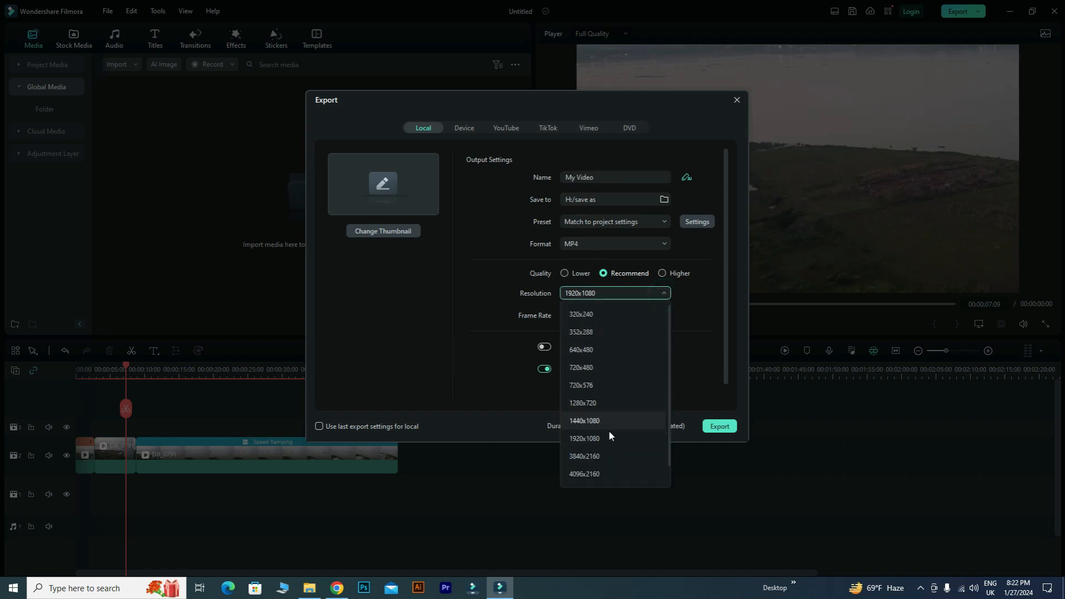
click(593, 440)
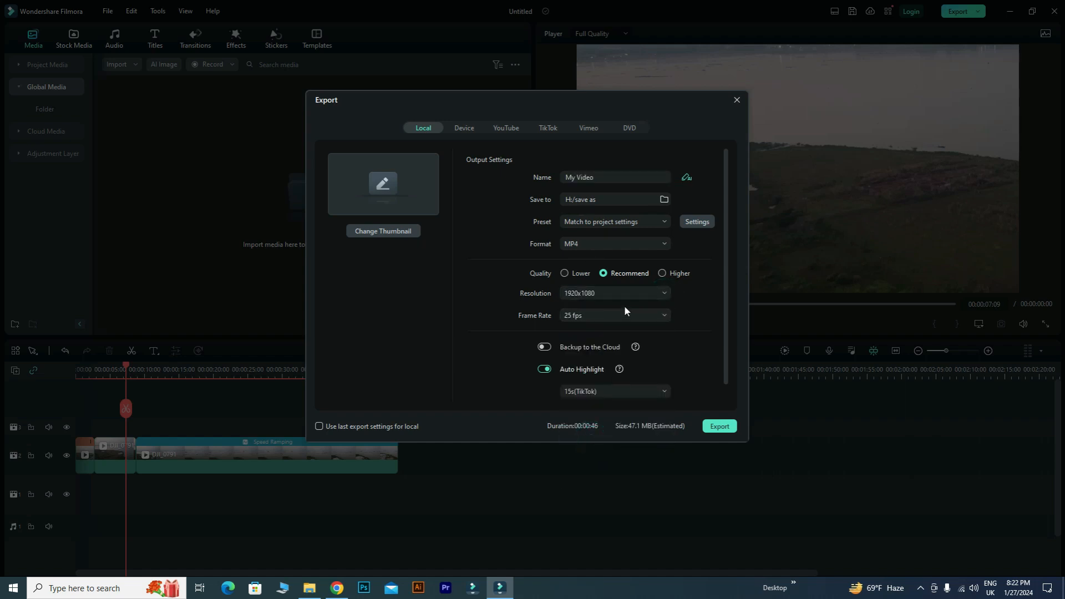
click(660, 316)
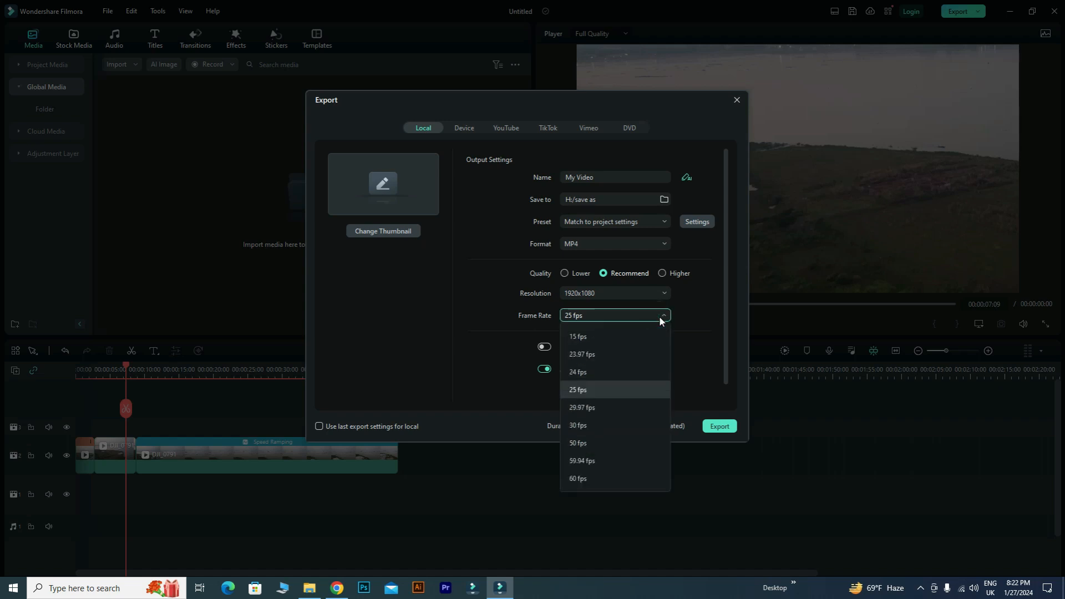
click(606, 390)
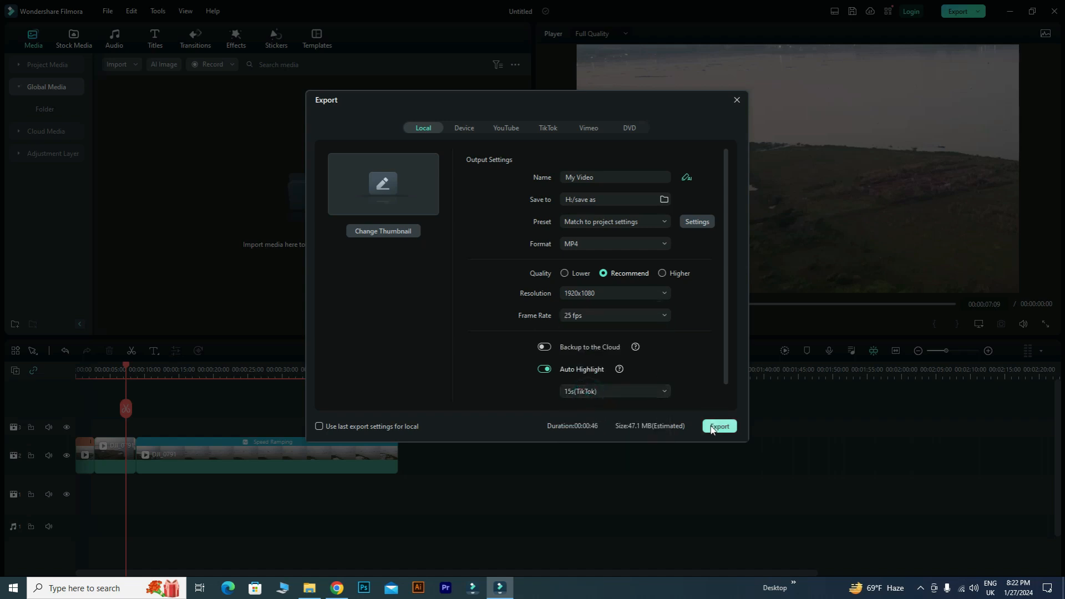
scroll(702, 387, down, 1)
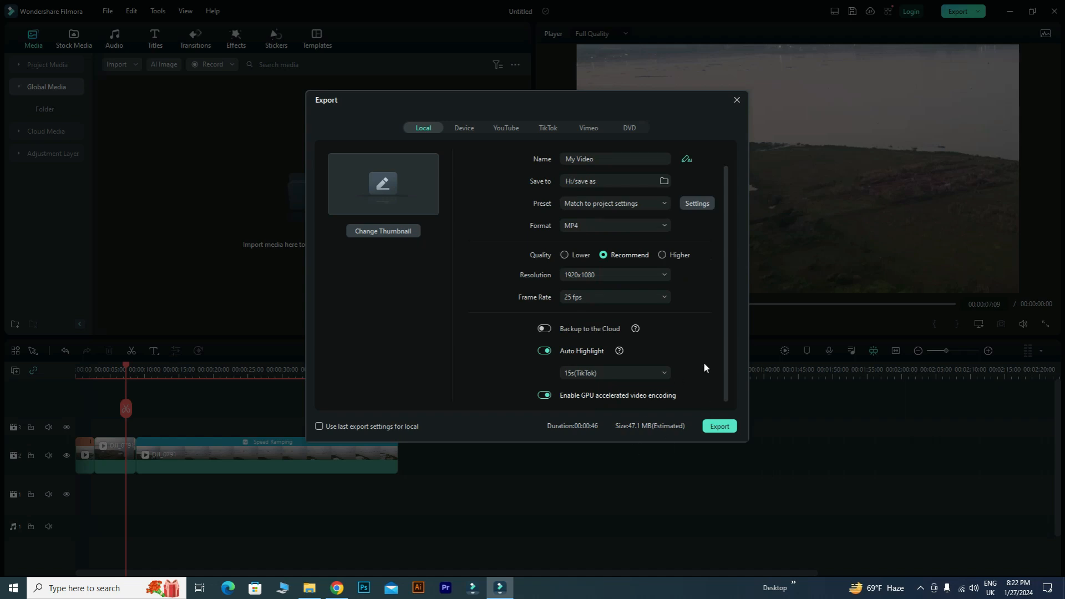